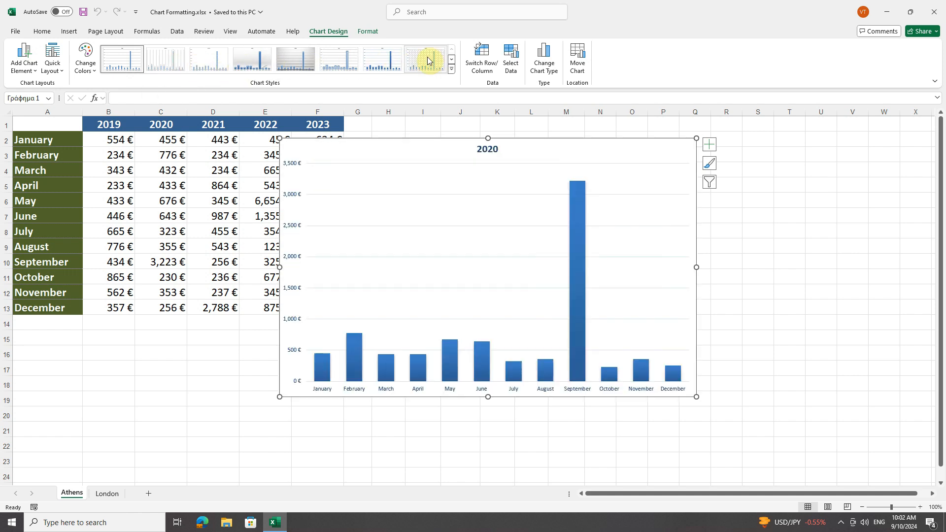
Step: Browse the available chart styles and quick layouts for the 2020 column chart
click(452, 60)
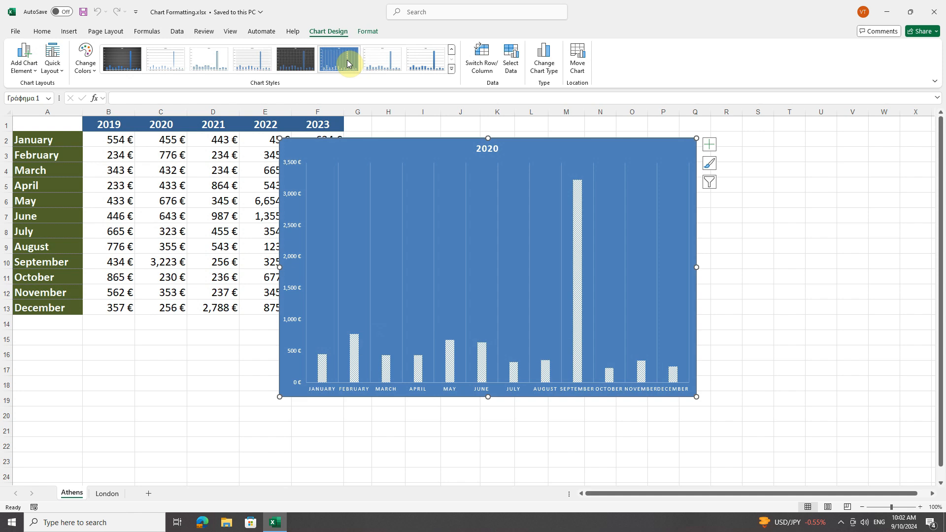
click(452, 52)
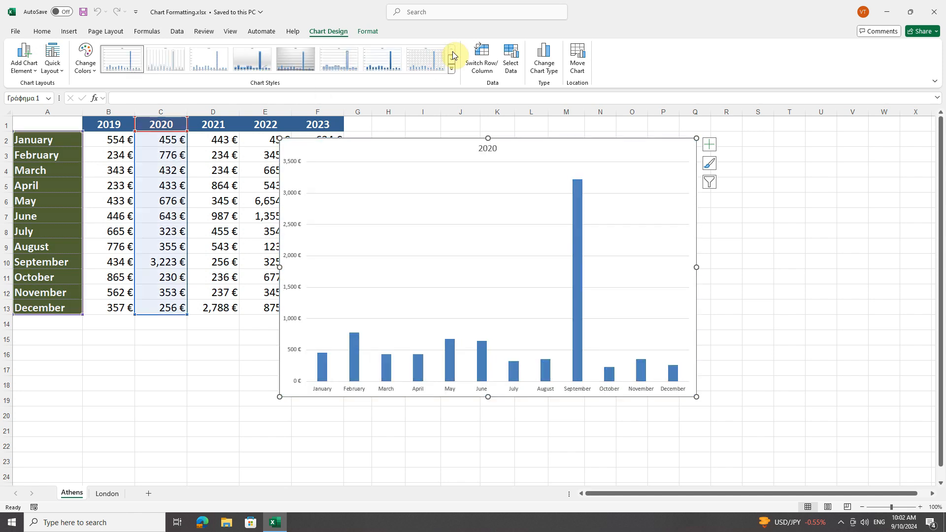
click(55, 72)
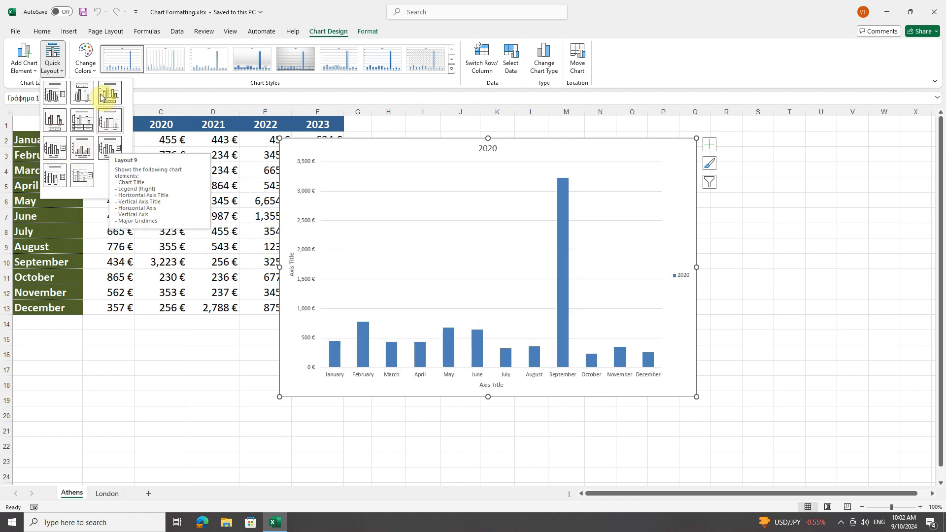
click(58, 73)
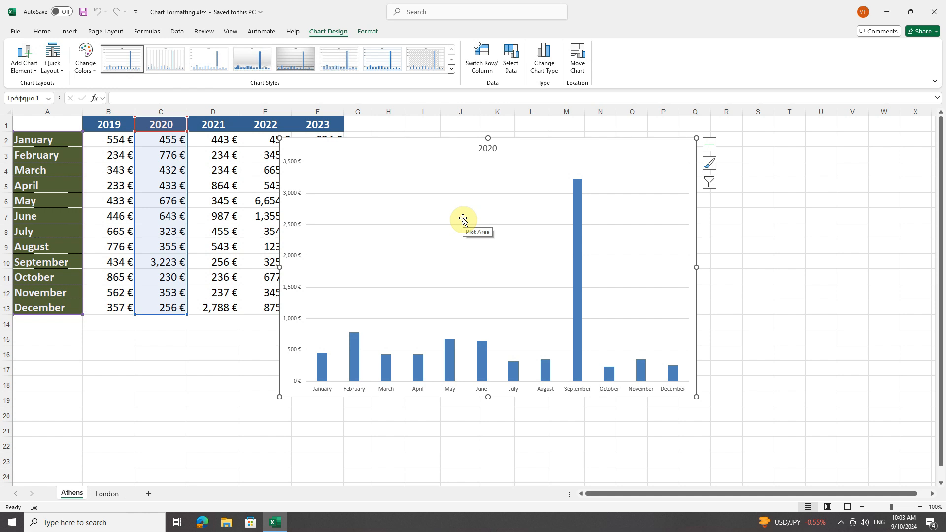
Step: Examine the context commands offered for the chart area, the 2020 data series, the vertical axis and the horizontal axis
right_click(673, 145)
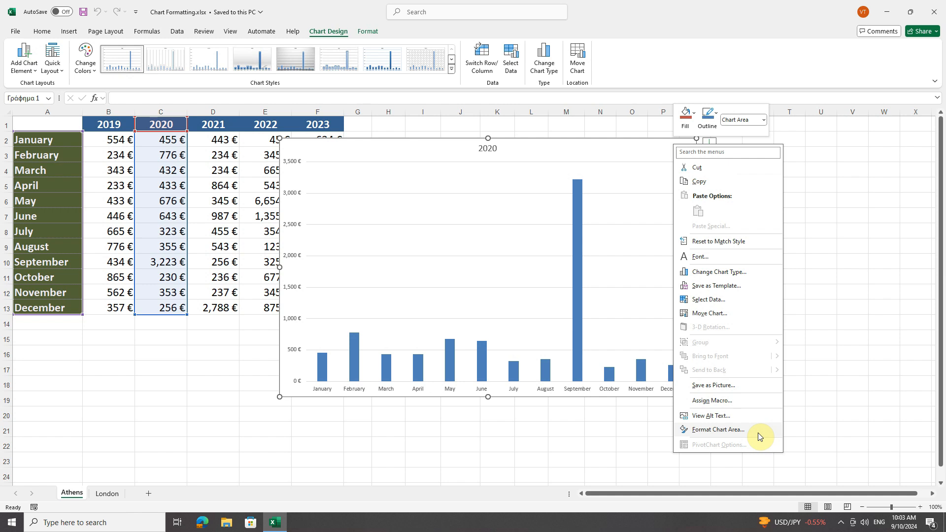
right_click(353, 337)
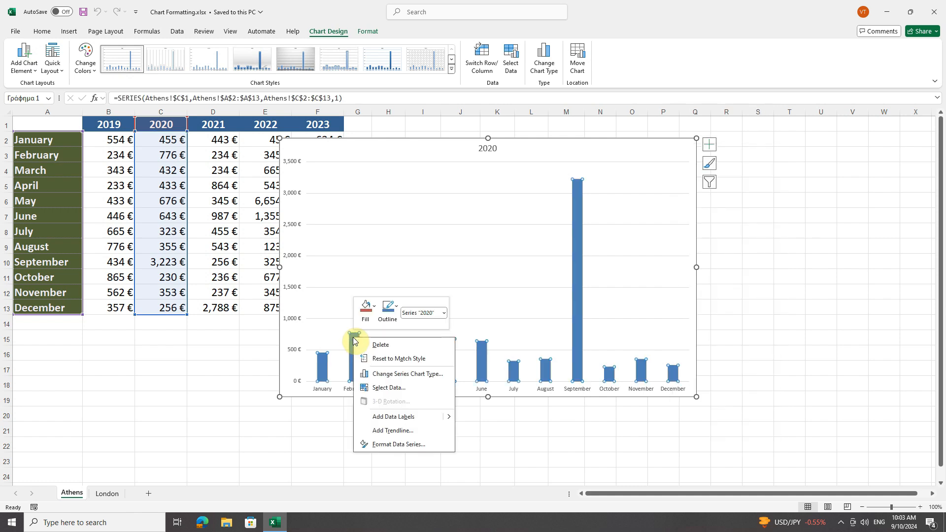
right_click(289, 228)
right_click(289, 224)
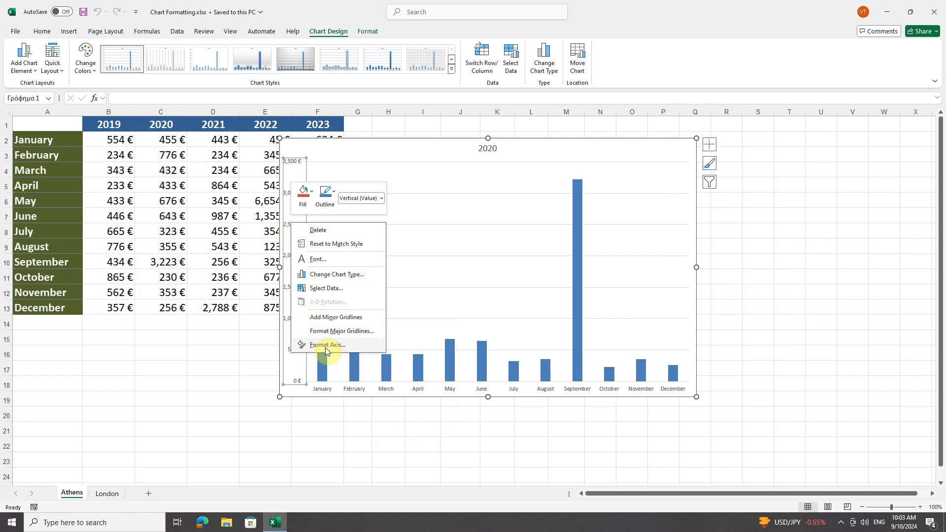
right_click(449, 391)
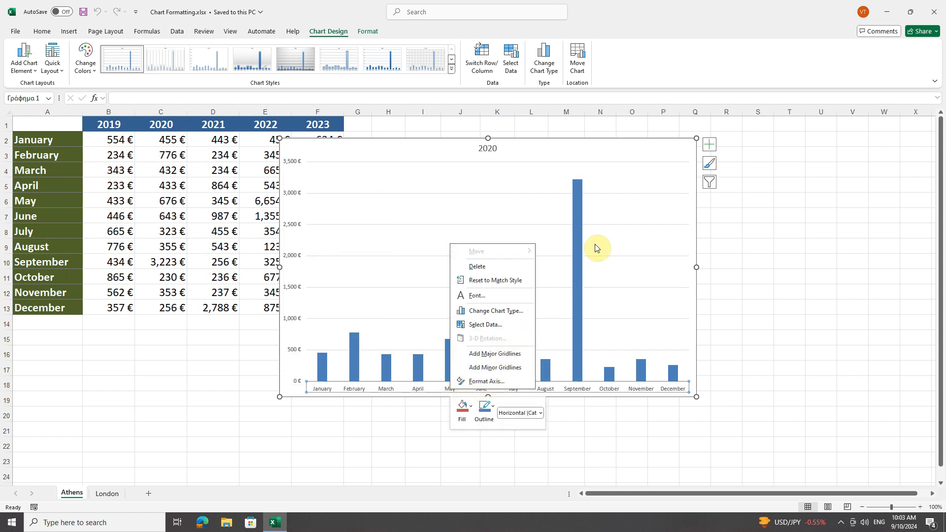
click(680, 147)
right_click(681, 147)
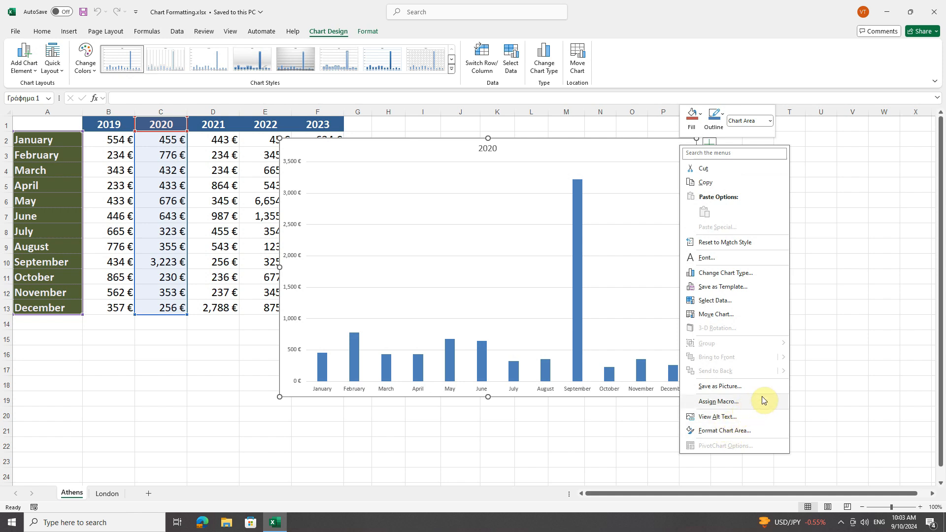
key(Escape)
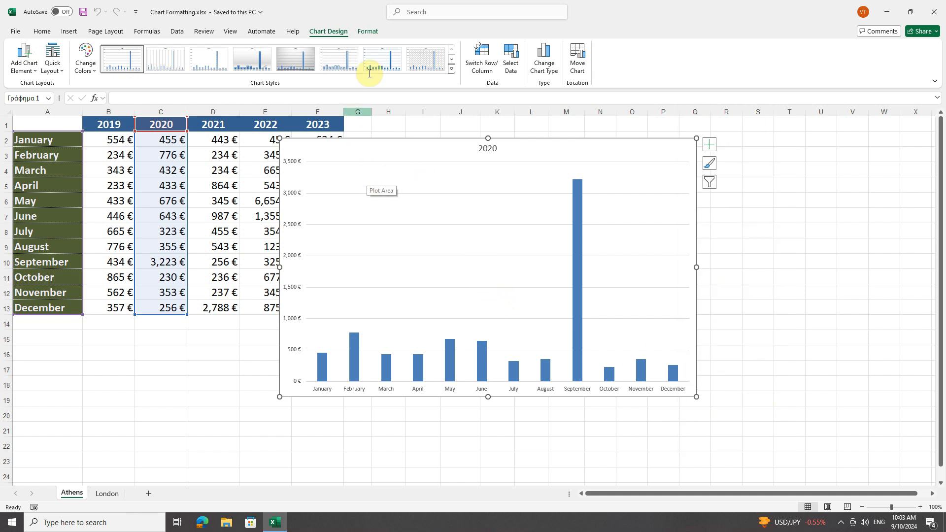
Step: Select the Plot Area from the list of chart elements and open its formatting options
click(368, 32)
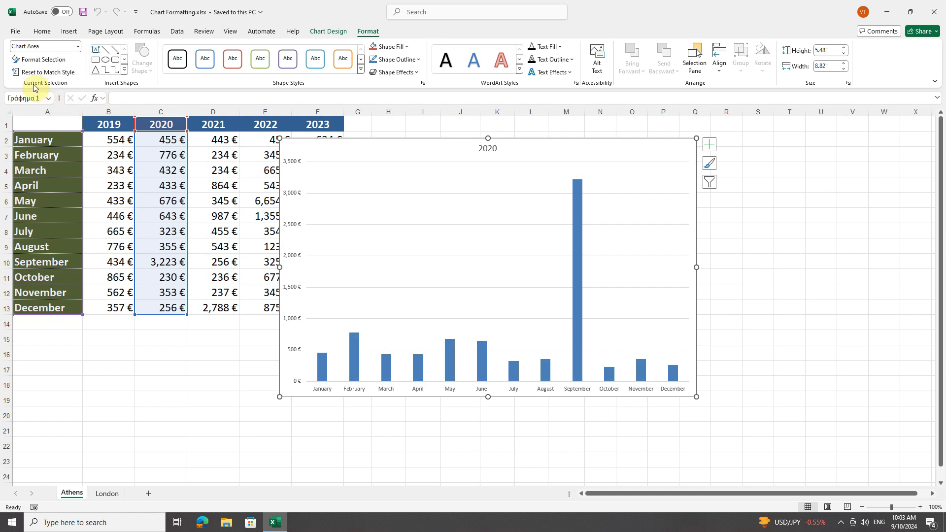
click(78, 46)
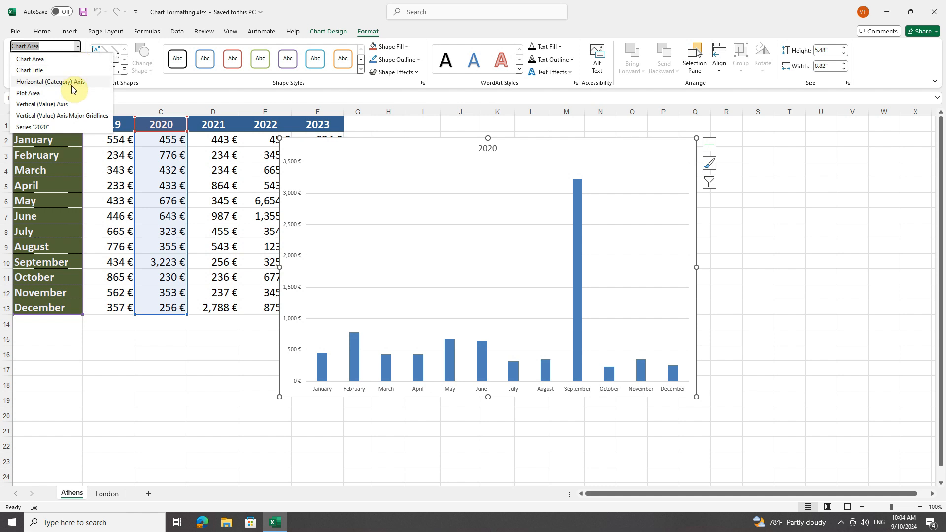
click(77, 98)
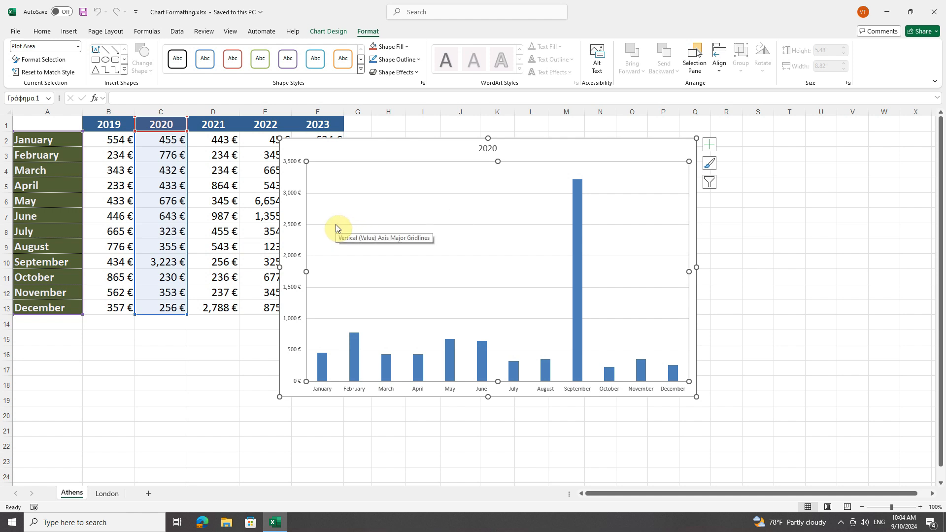
mouse_move(578, 246)
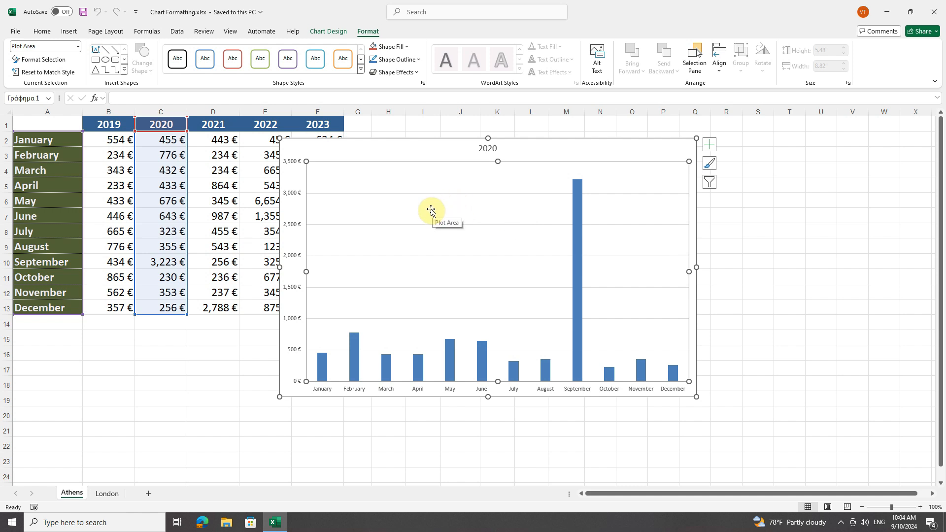
click(78, 47)
click(79, 49)
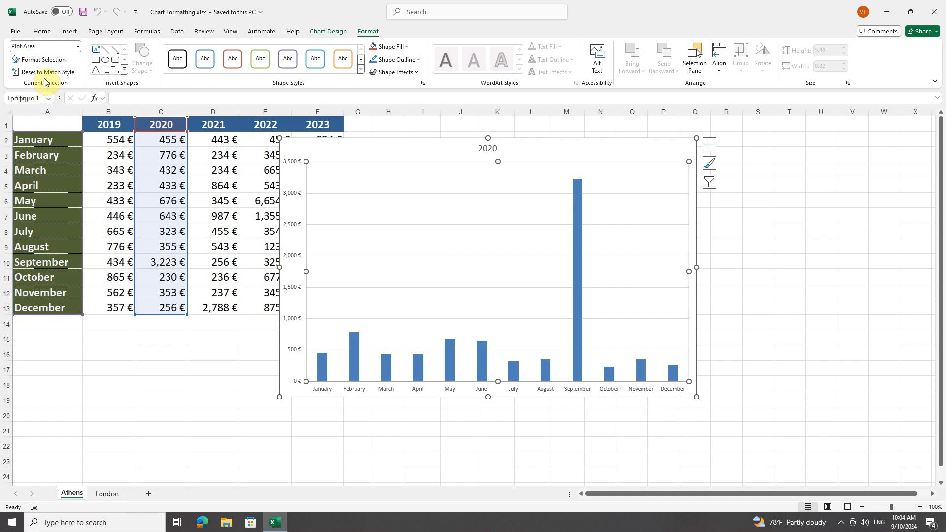
click(42, 60)
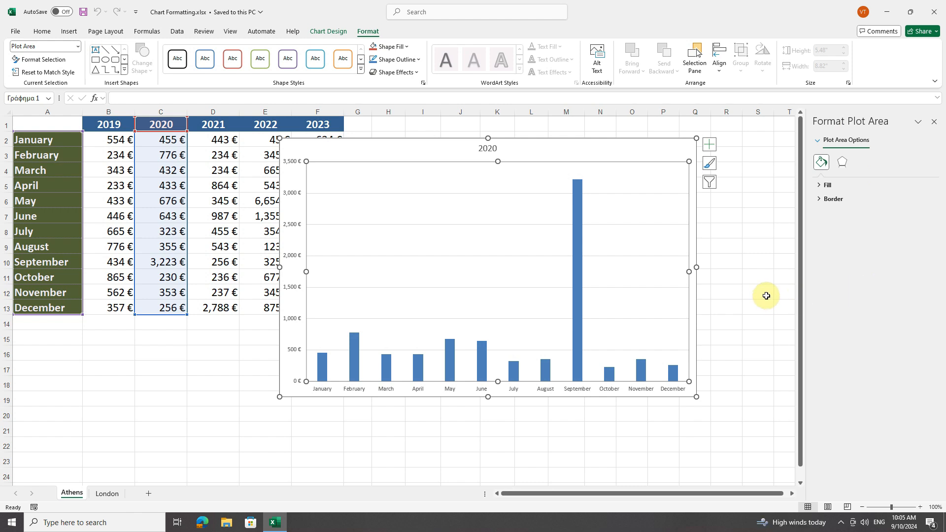
Step: Switch the formatting options to the Chart Area and close them
click(78, 46)
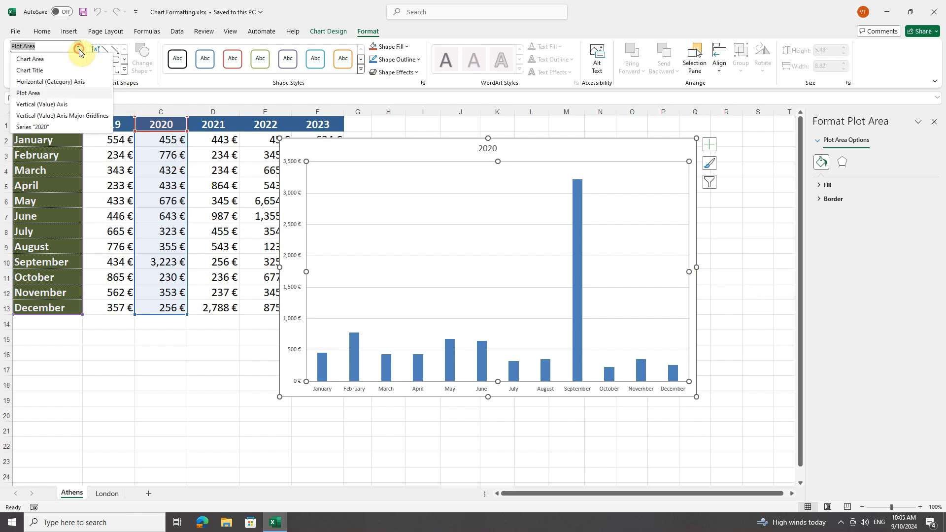
click(42, 64)
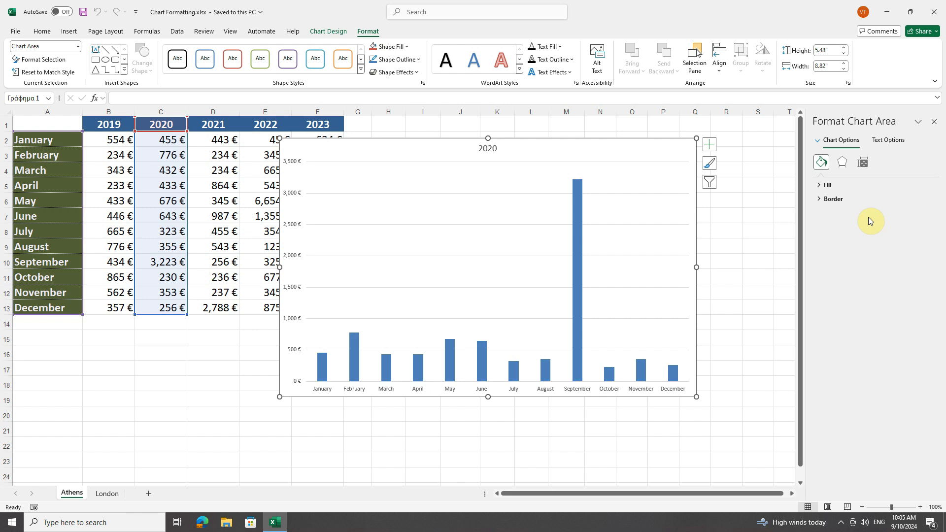
click(934, 121)
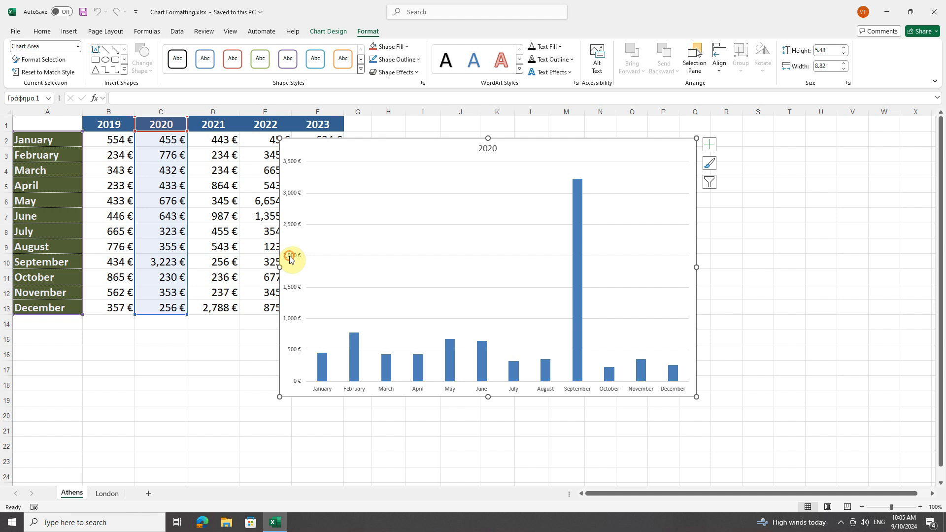
Step: View the formatting options of the 2020 data series and close them
click(354, 357)
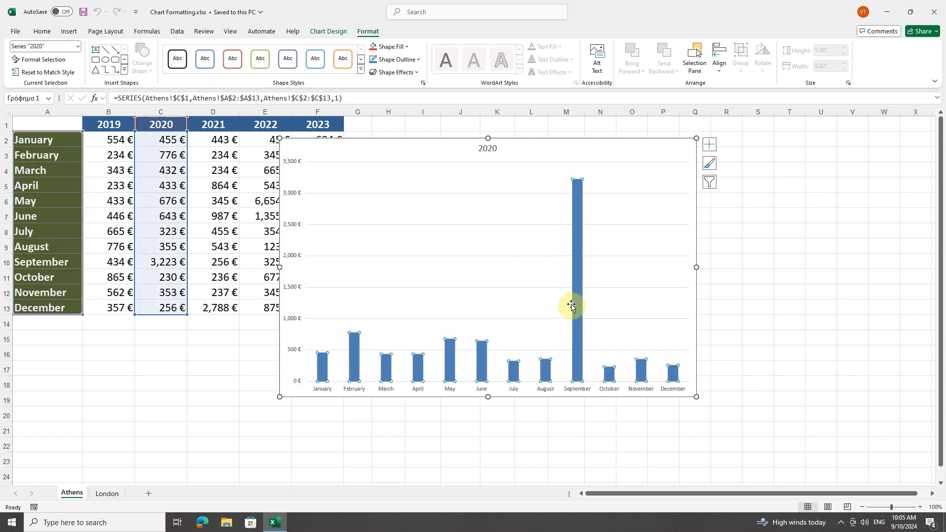
click(546, 187)
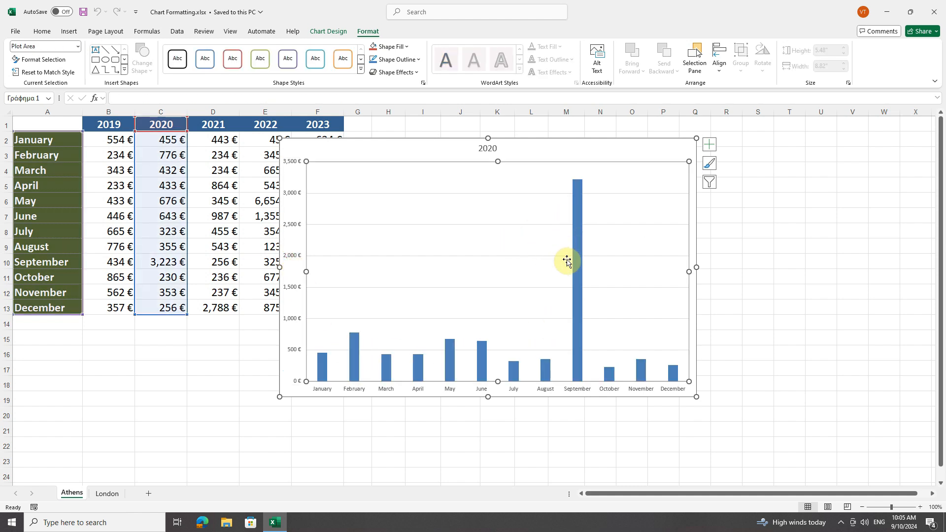
right_click(578, 233)
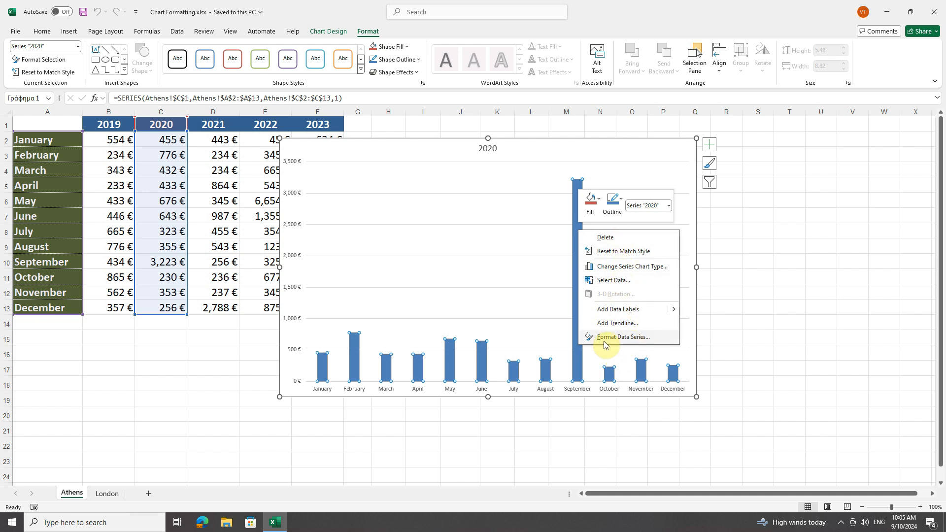
click(647, 340)
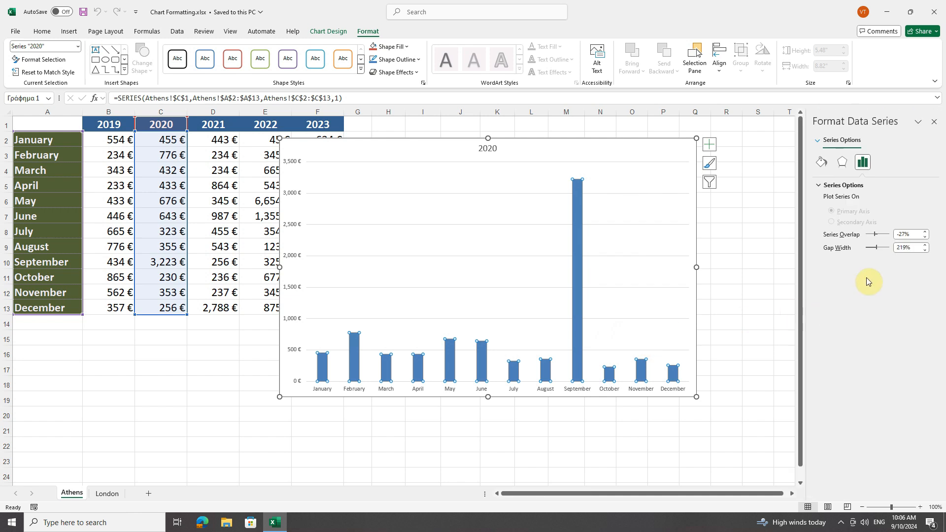
click(934, 122)
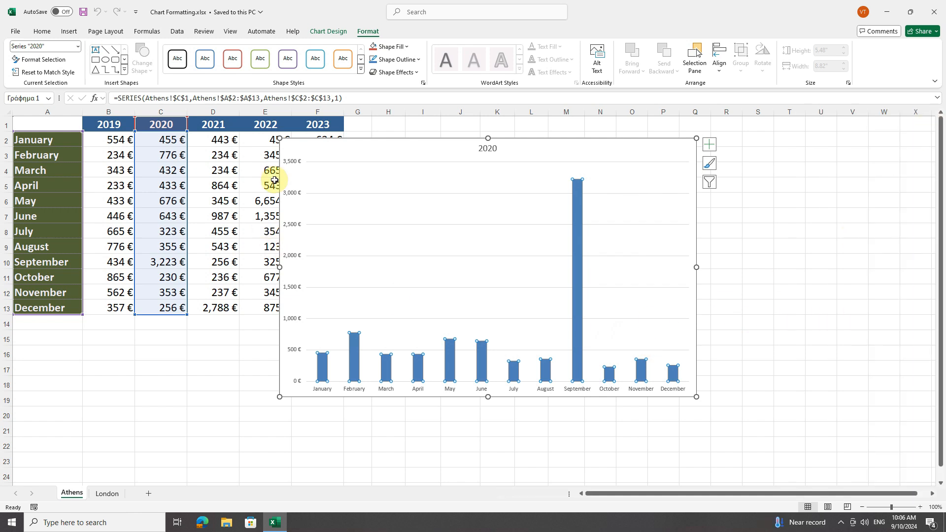
Step: Select the Chart Title from the list of chart elements and open its formatting options
click(361, 31)
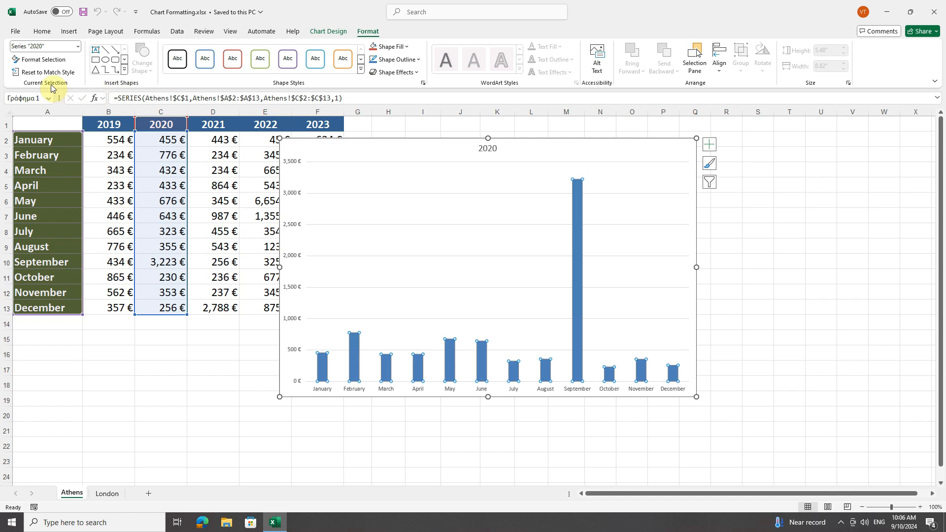
click(78, 47)
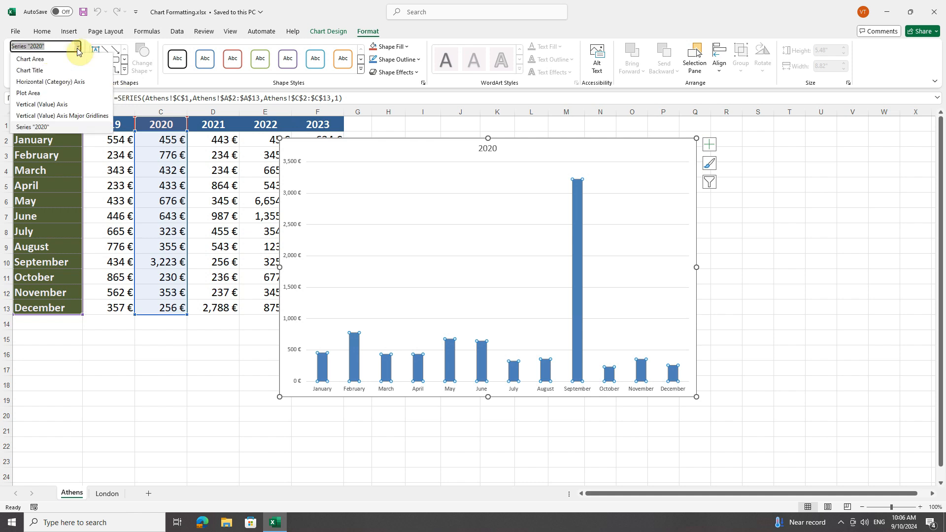
click(59, 70)
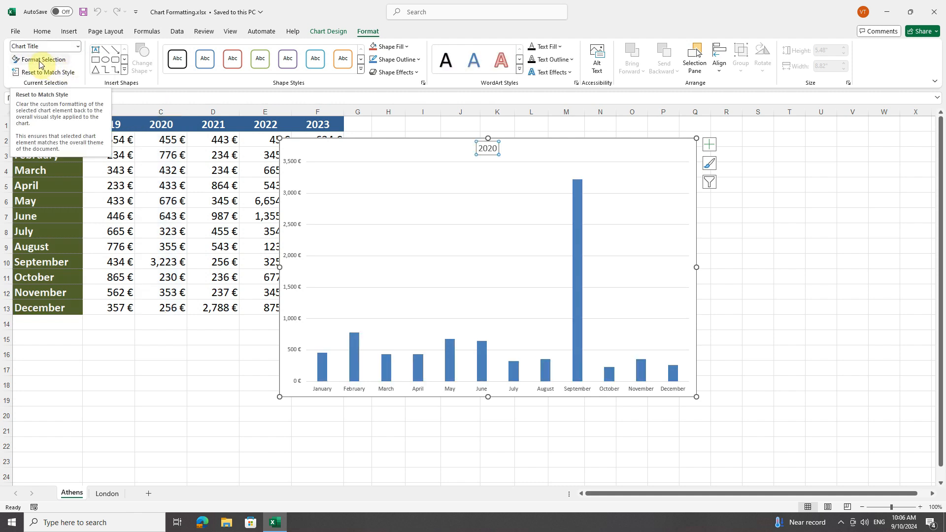
click(40, 61)
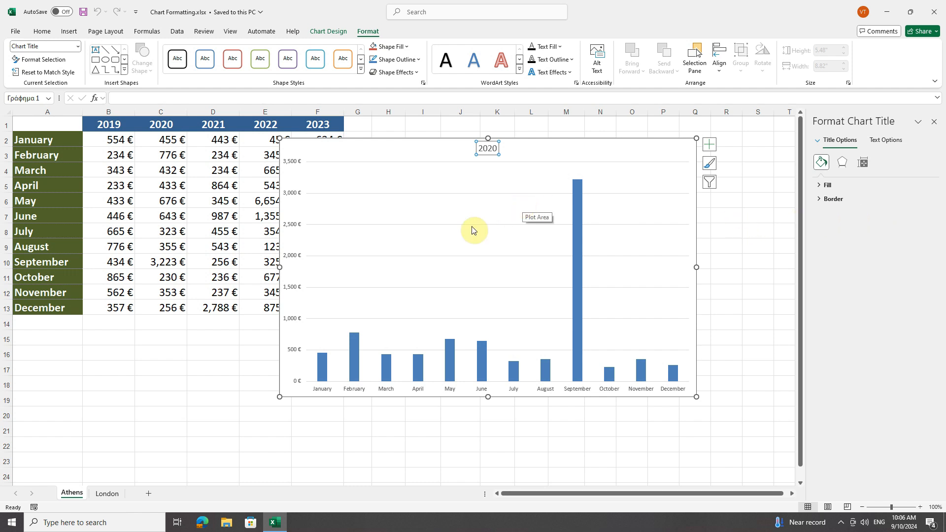
Step: Select the chart area, the 2020 series, the plot area and the major gridlines in turn to compare their formatting options
click(77, 47)
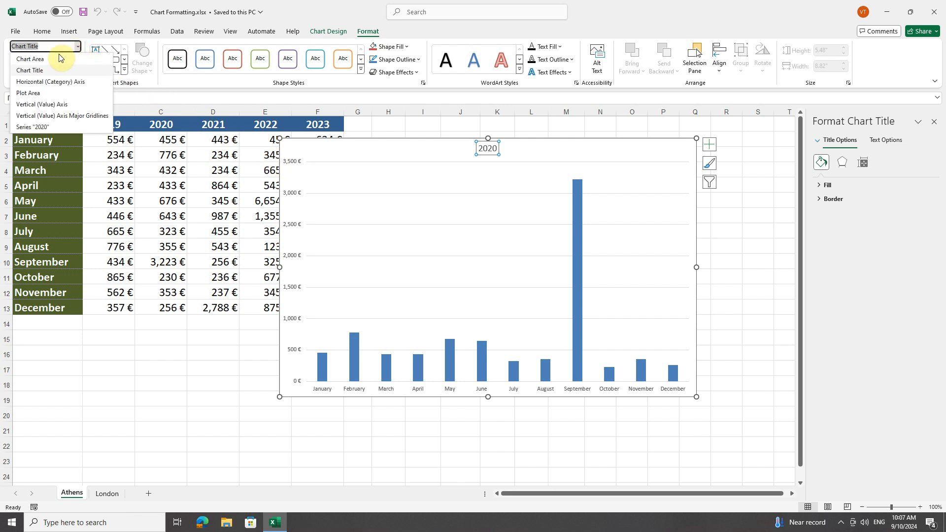
click(69, 59)
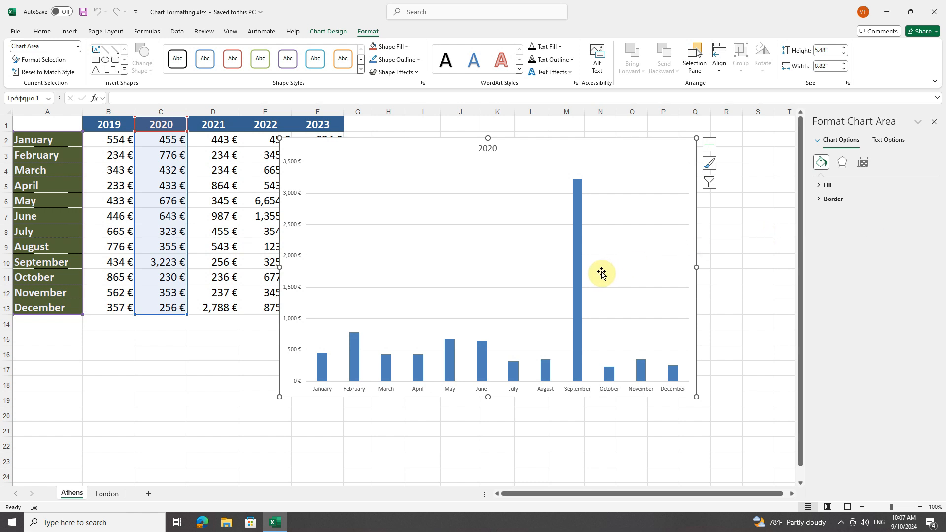
click(578, 263)
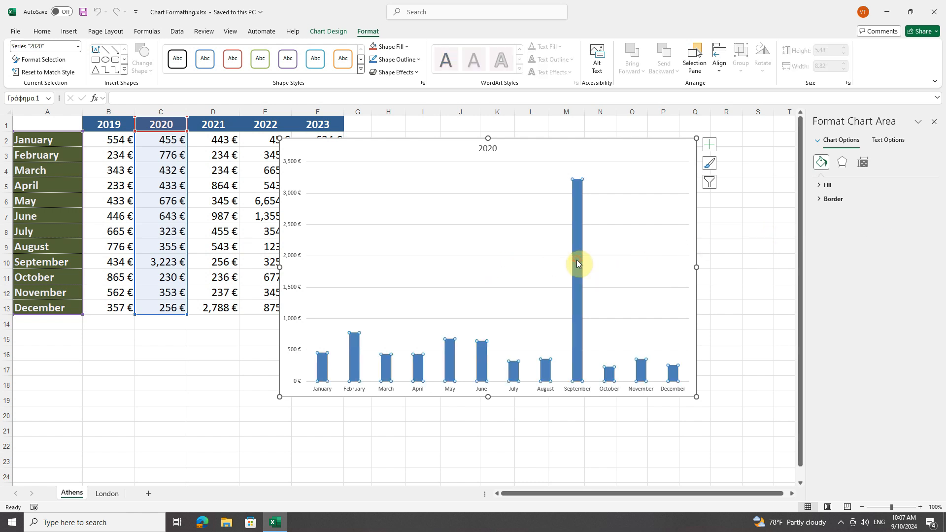
click(665, 333)
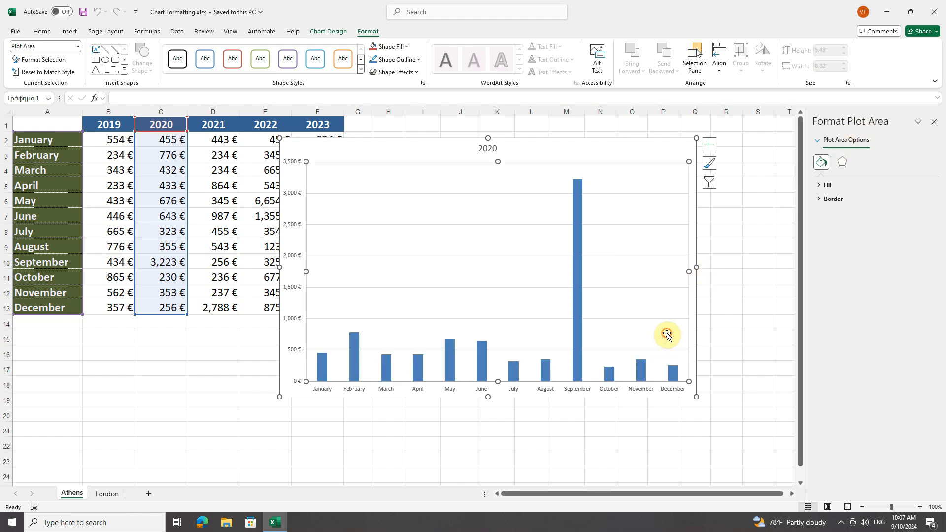
click(665, 319)
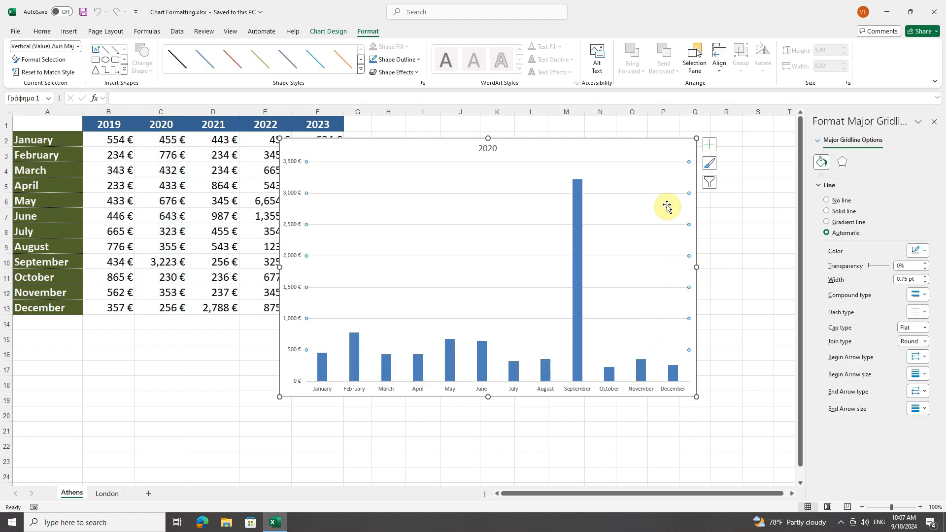
Step: Fill the chart area with a solid light olive green theme colour
click(667, 147)
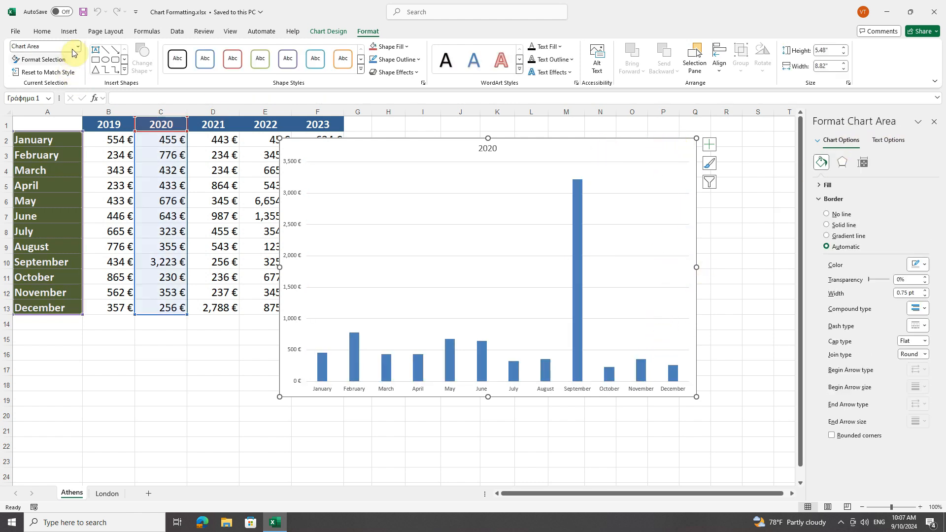
click(826, 198)
click(824, 185)
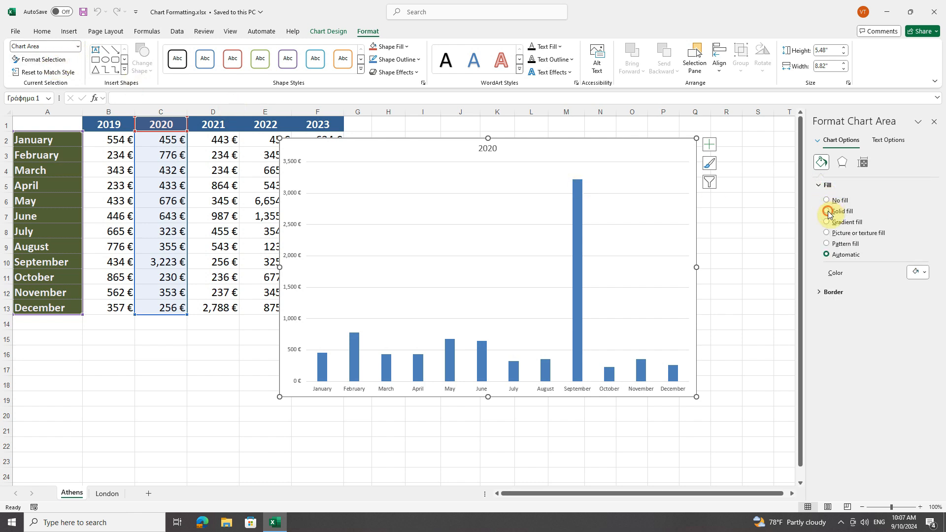
click(828, 211)
click(926, 274)
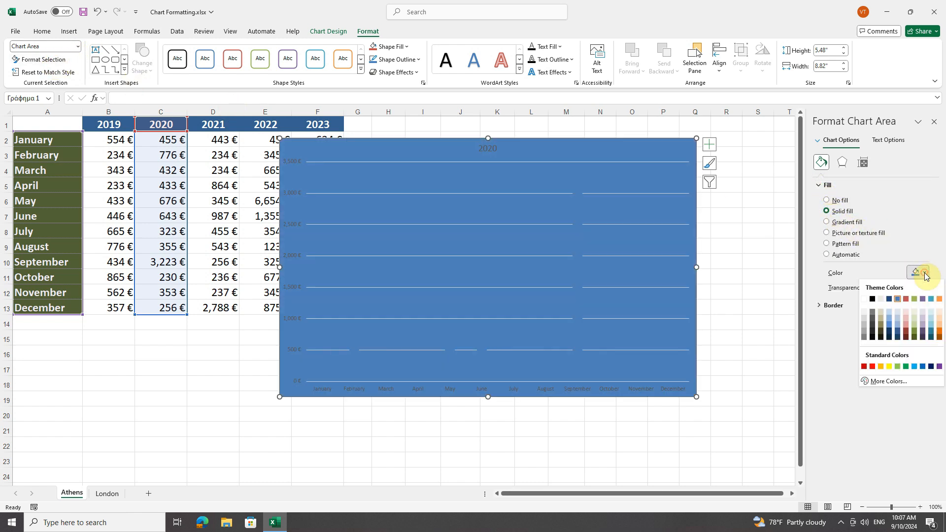
click(914, 313)
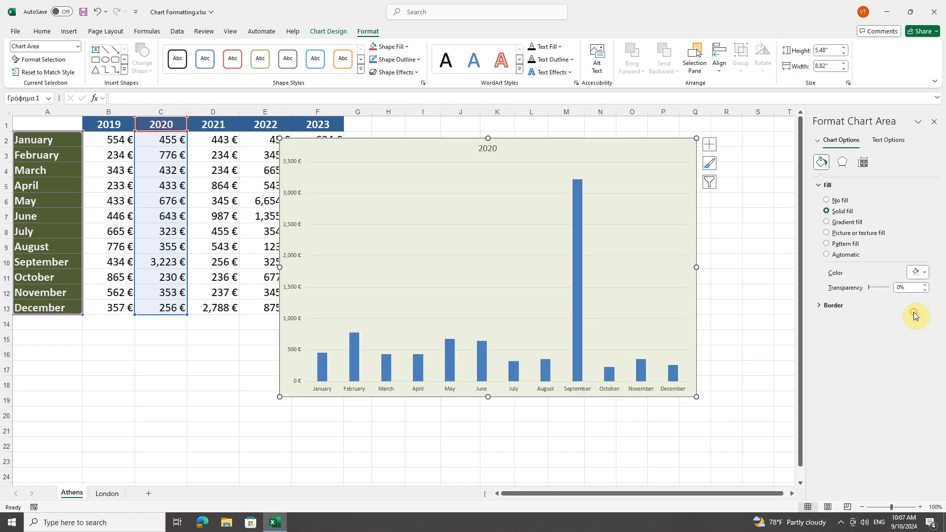
Step: Switch the chart area to a texture fill, look at the picture sources, and apply the crumpled brown paper texture
click(827, 234)
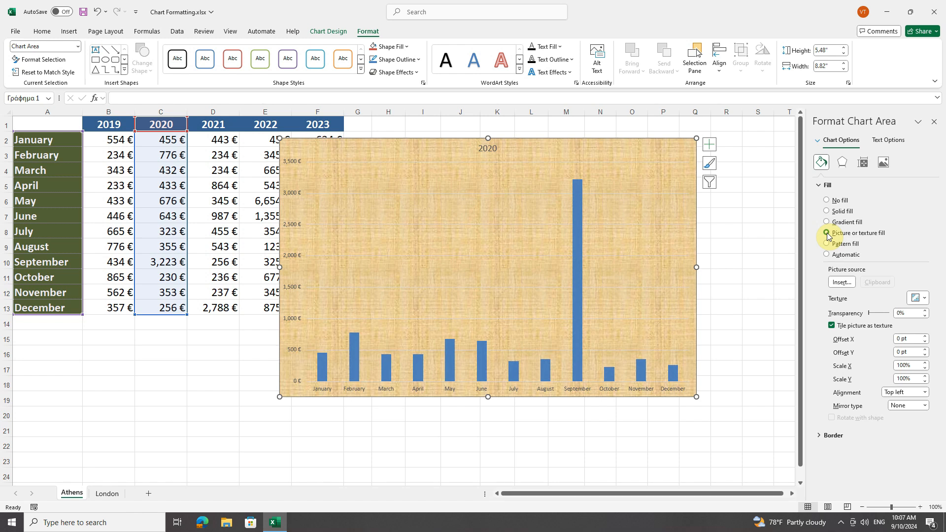
click(842, 283)
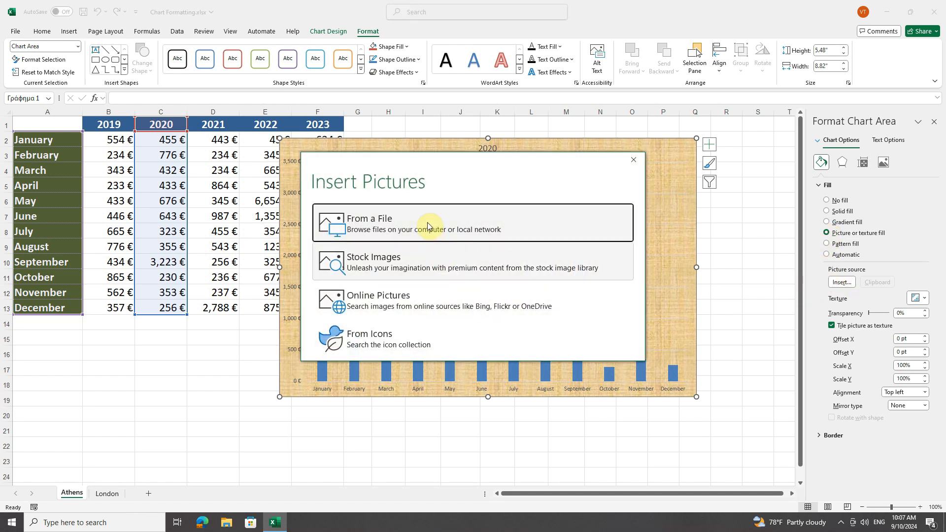
click(633, 160)
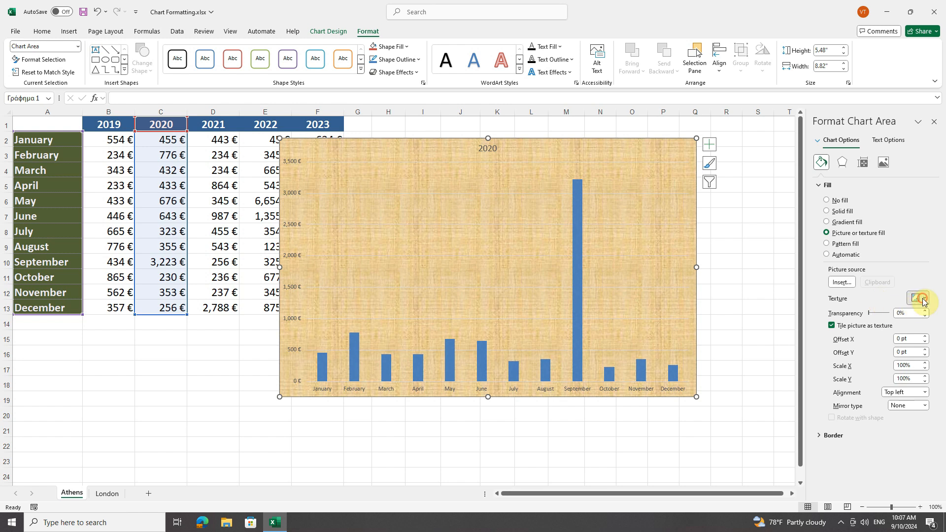
click(923, 299)
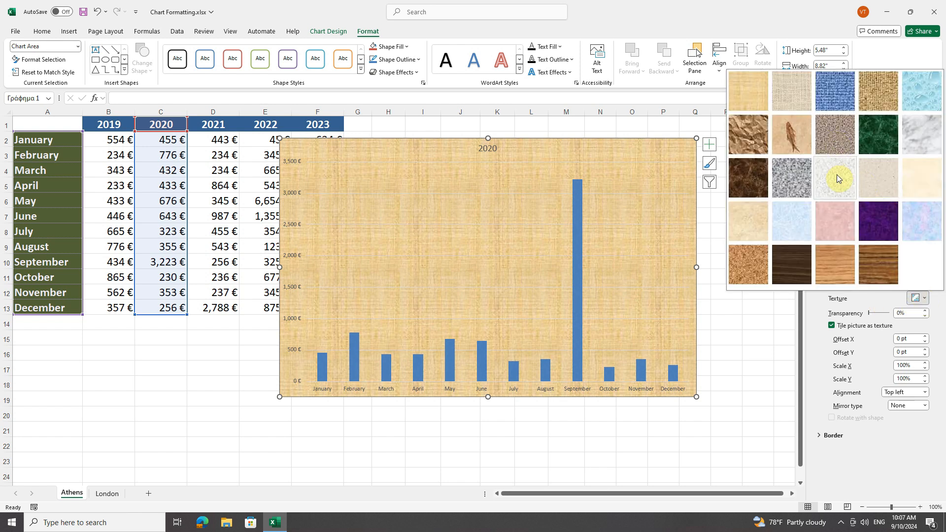
click(752, 132)
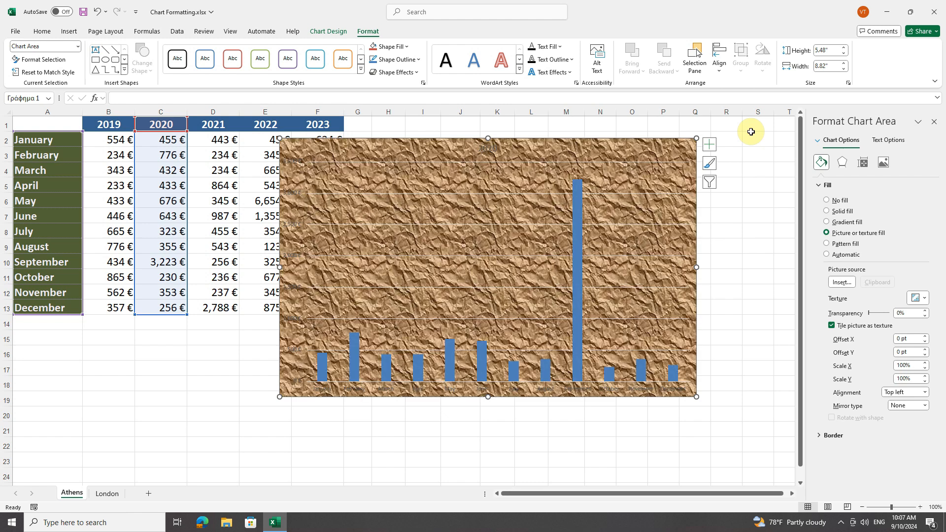
Step: Try the solid and gradient fills on the chart area and return to the picture or texture fill
click(828, 212)
click(828, 222)
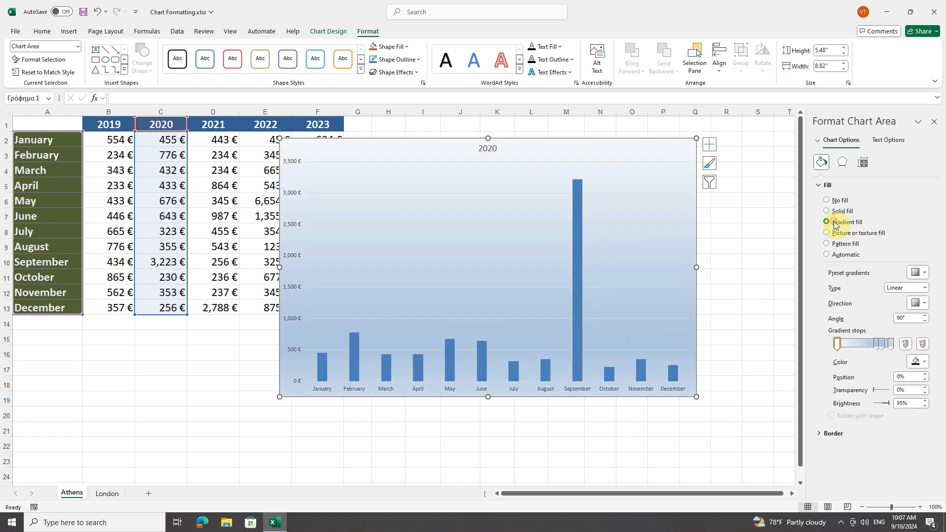
click(833, 233)
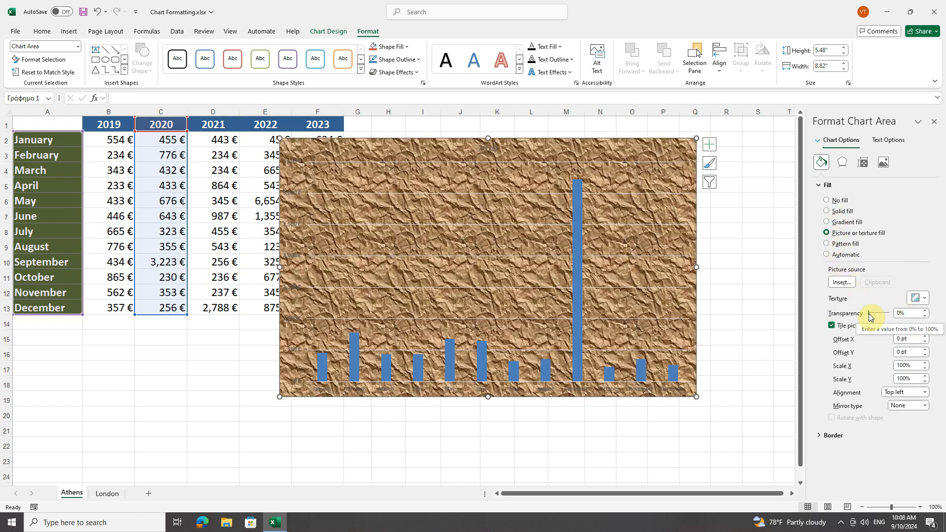
Step: Set the transparency of the chart area's texture to 82% and shift the chart slightly to the right on the sheet
drag(870, 316, 885, 316)
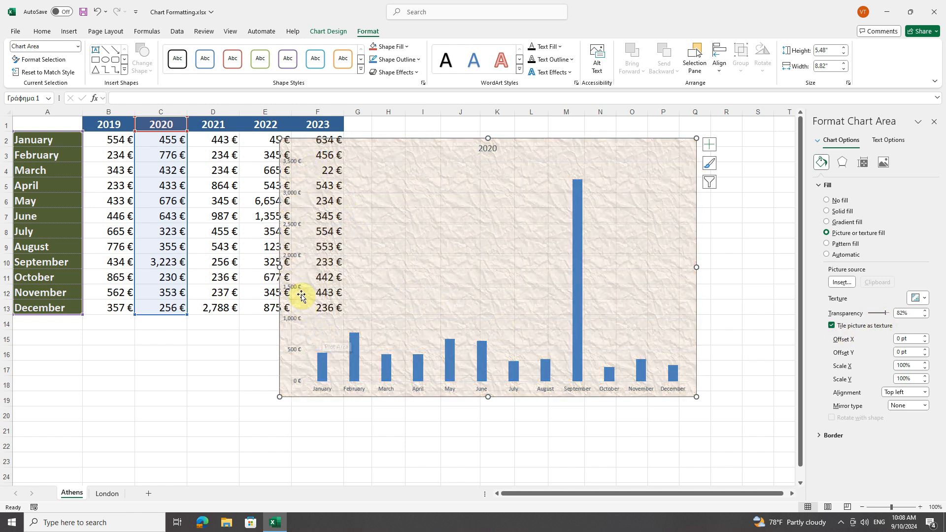
click(384, 167)
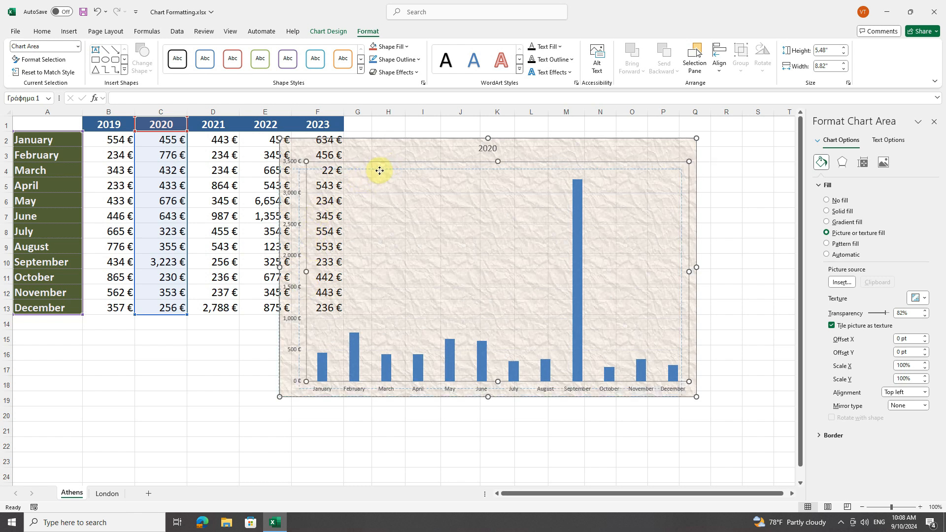
drag(388, 167, 404, 147)
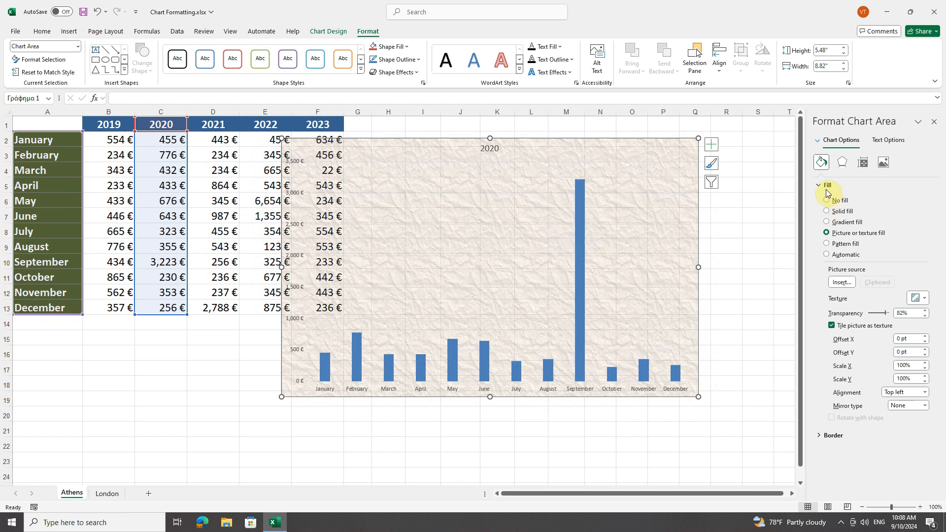
Step: Give the chart area's border a solid line in the standard dark blue colour
click(819, 186)
click(820, 200)
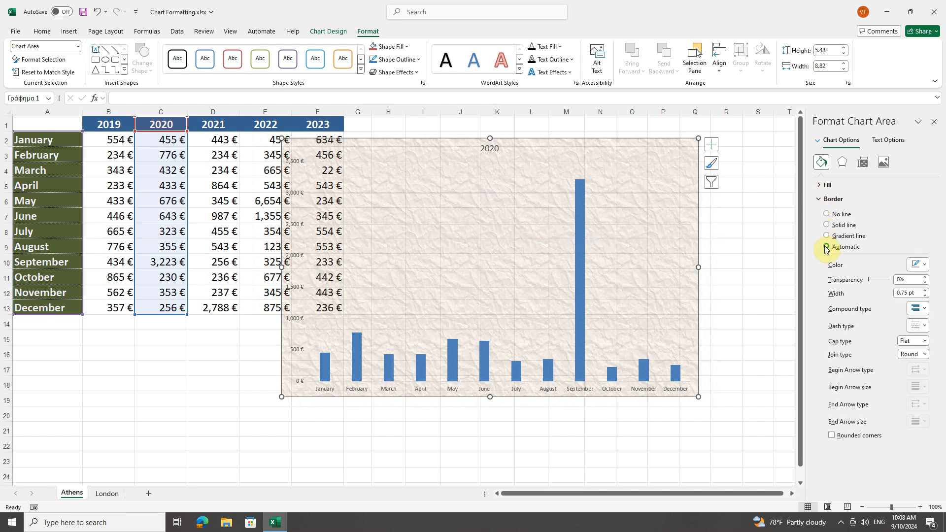
click(833, 226)
click(923, 266)
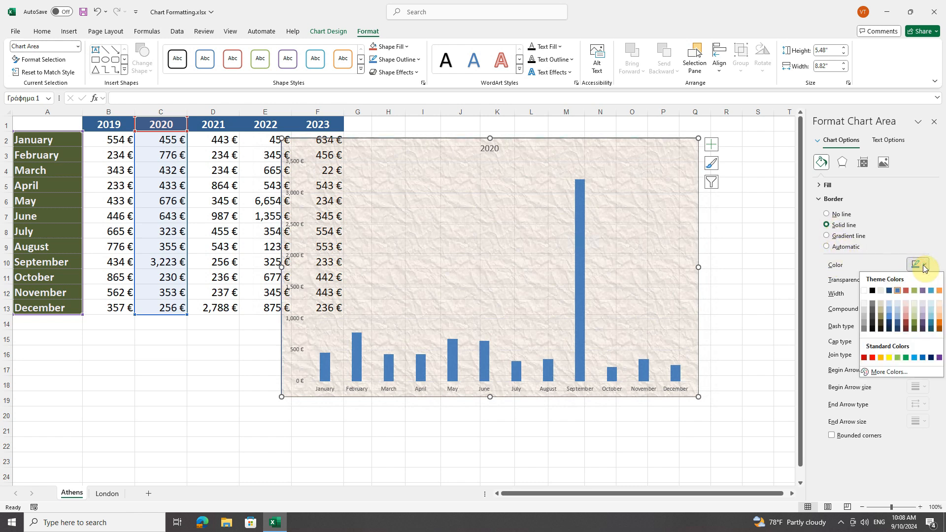
click(931, 359)
Step: Set the chart area's border width to 3 pt and its dash type to the first dotted style
click(925, 291)
click(926, 291)
click(925, 291)
click(925, 291)
click(925, 291)
click(925, 292)
click(925, 291)
click(925, 291)
click(925, 291)
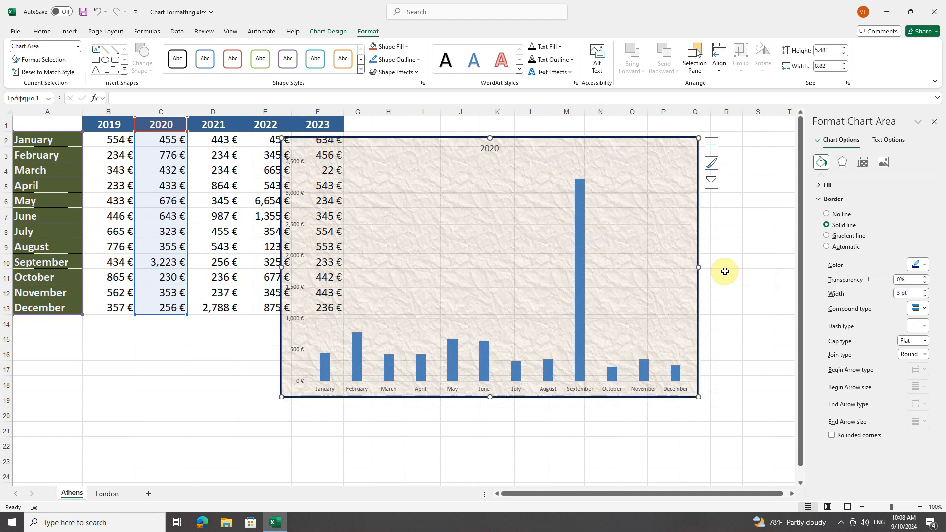
click(920, 329)
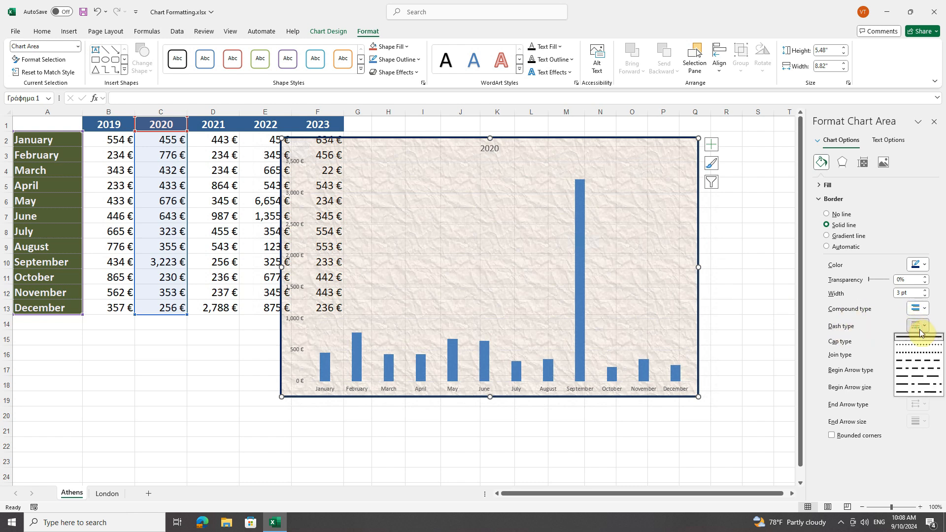
click(916, 346)
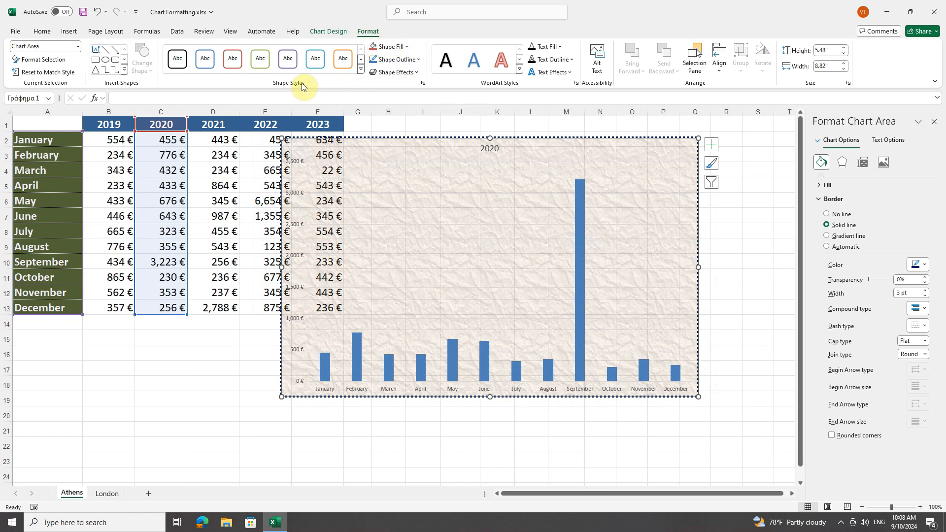
Step: Examine the shape fill and shape outline options for the chart area, including textures and additional colours, leaving the colour dialogs without a choice
click(403, 46)
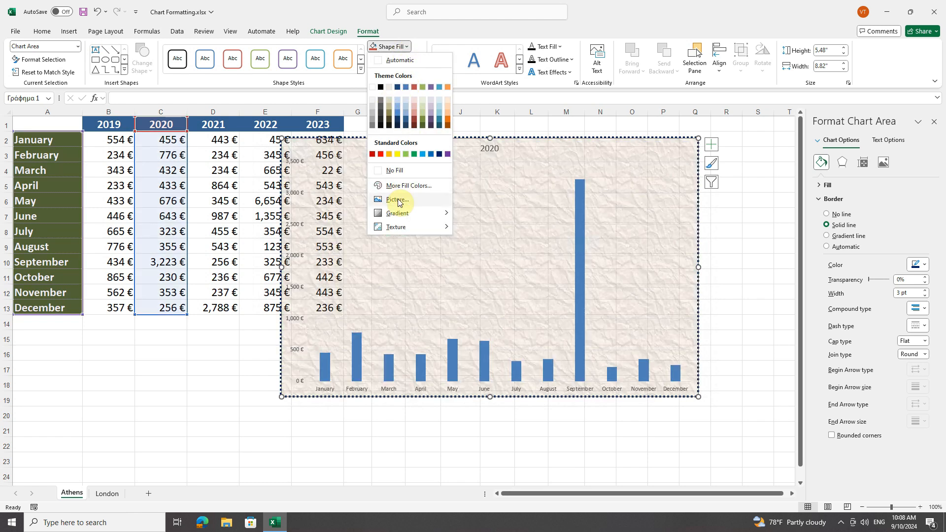
mouse_move(399, 232)
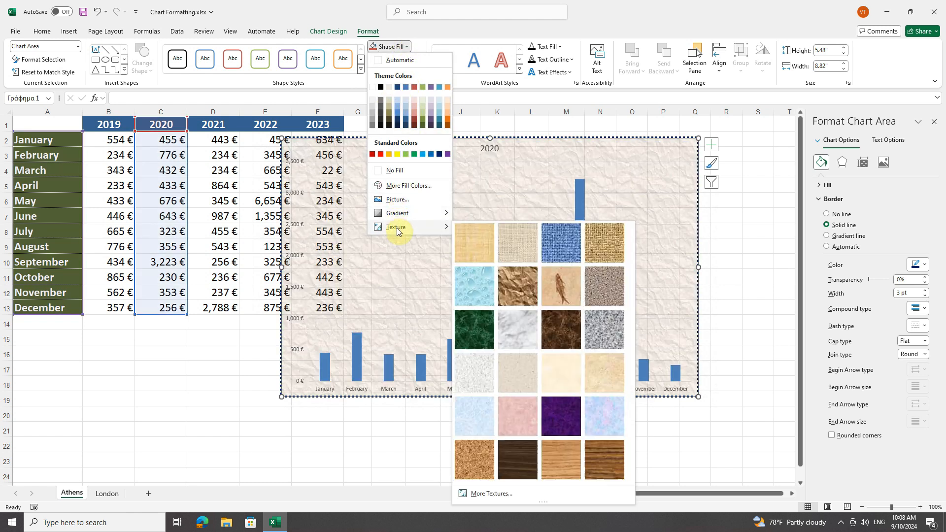
click(402, 187)
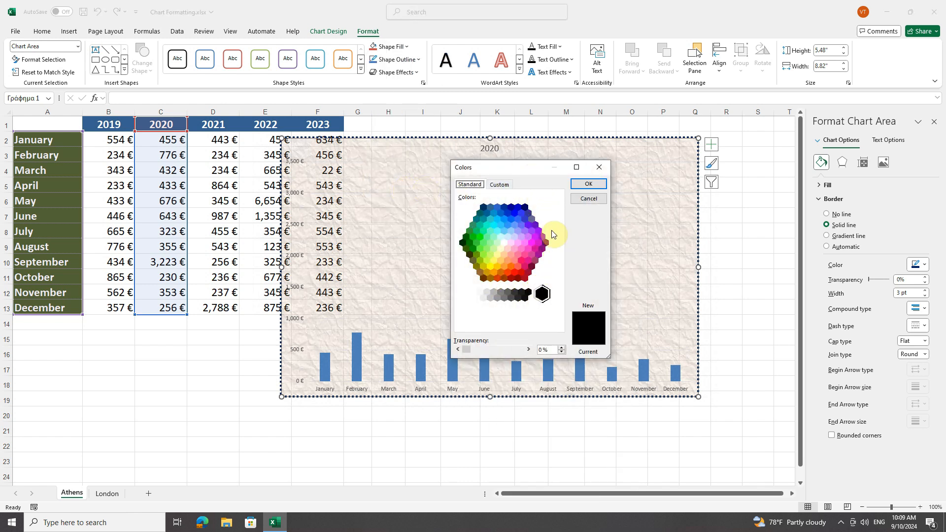
click(599, 167)
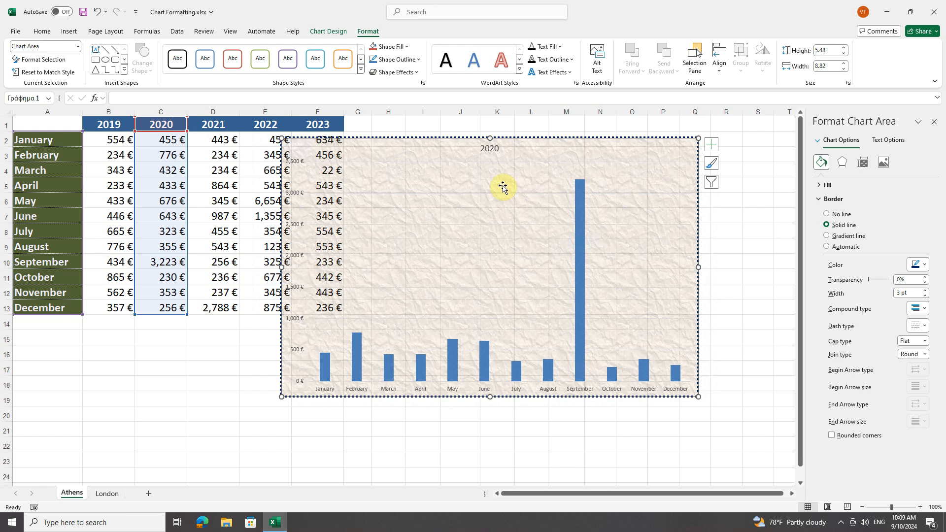
click(395, 60)
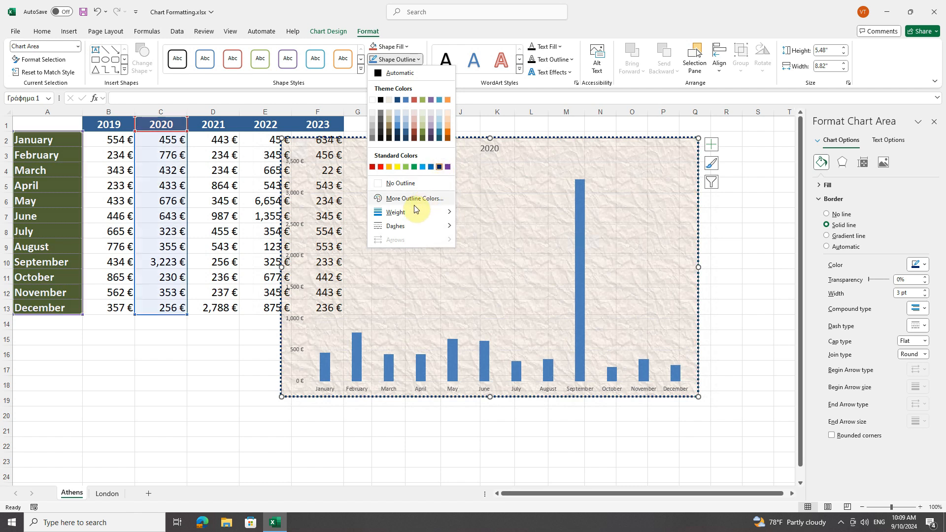
mouse_move(413, 215)
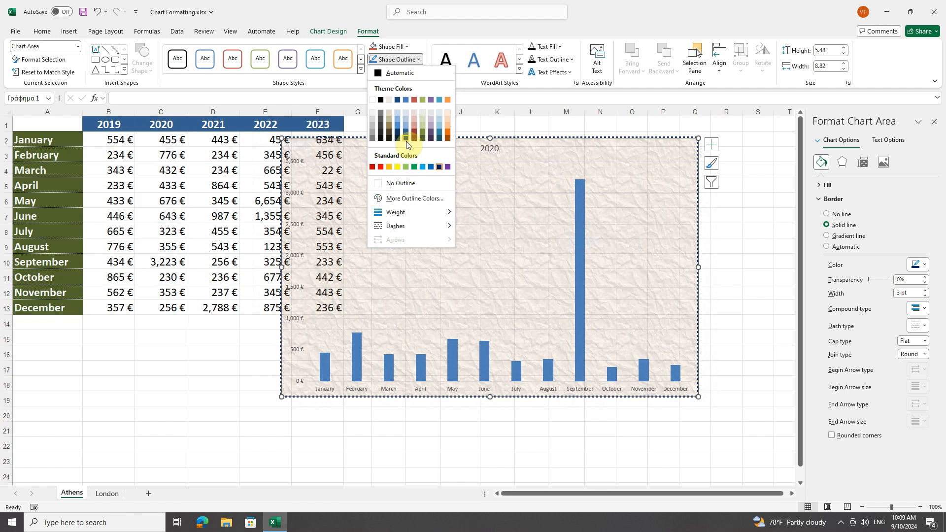
click(423, 202)
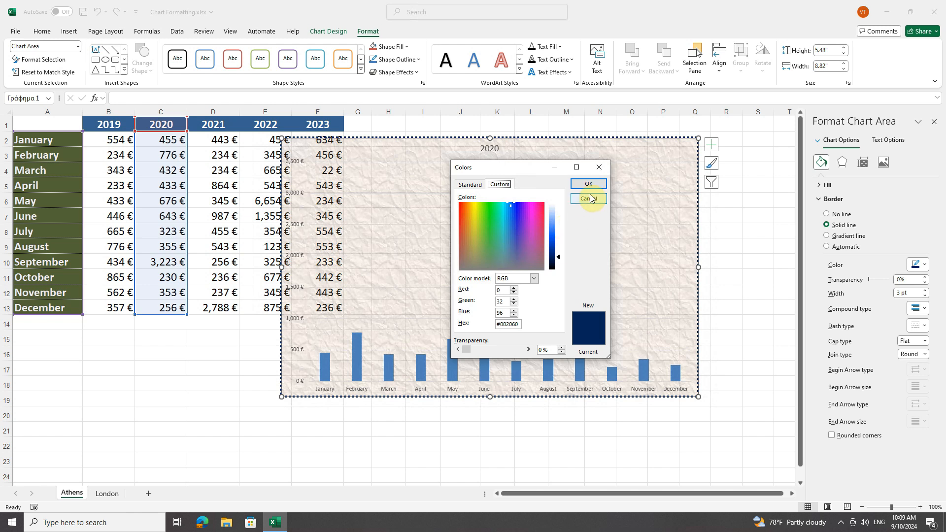
click(598, 169)
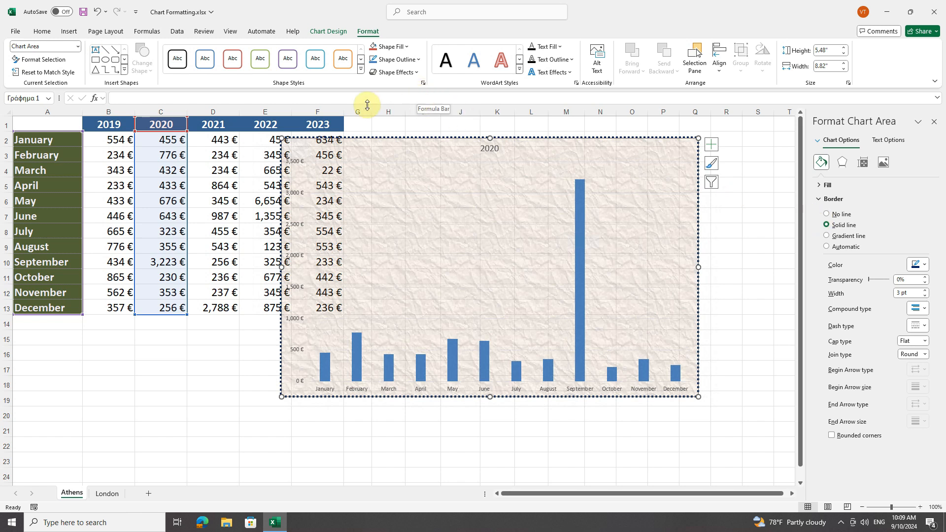
Step: Apply the lower-right perspective shadow preset to the chart area
click(823, 202)
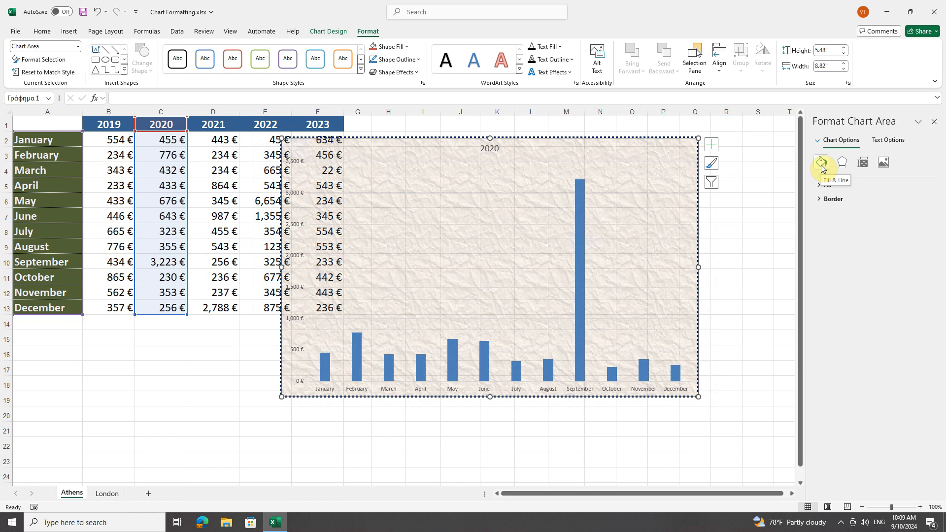
click(843, 165)
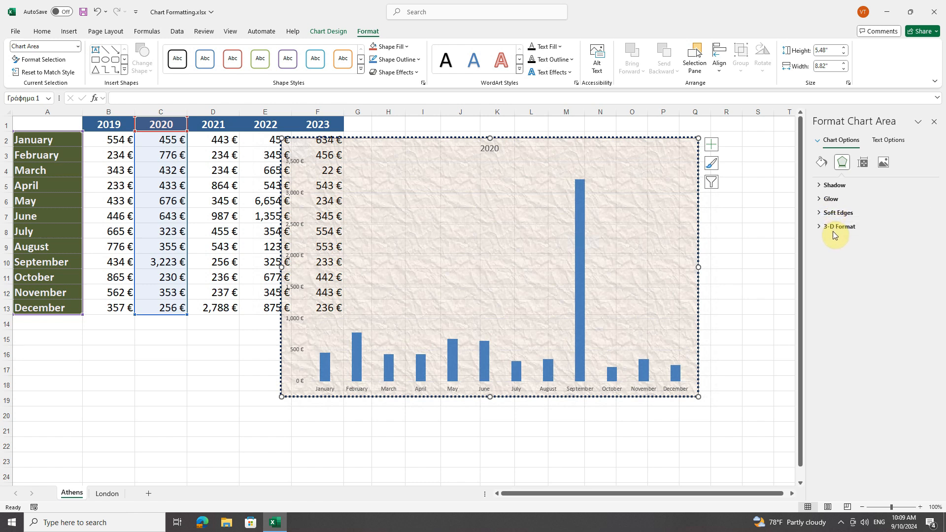
click(821, 186)
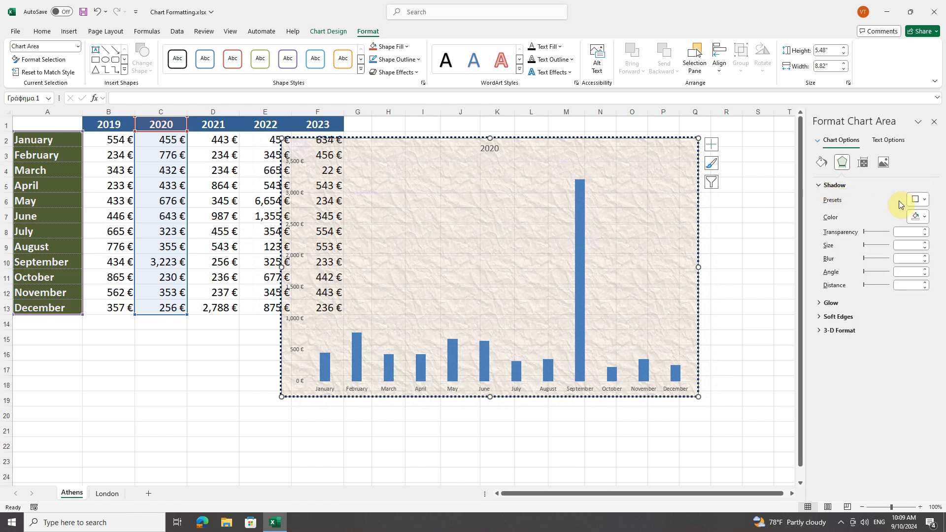
click(919, 201)
scroll(870, 355, down, 1)
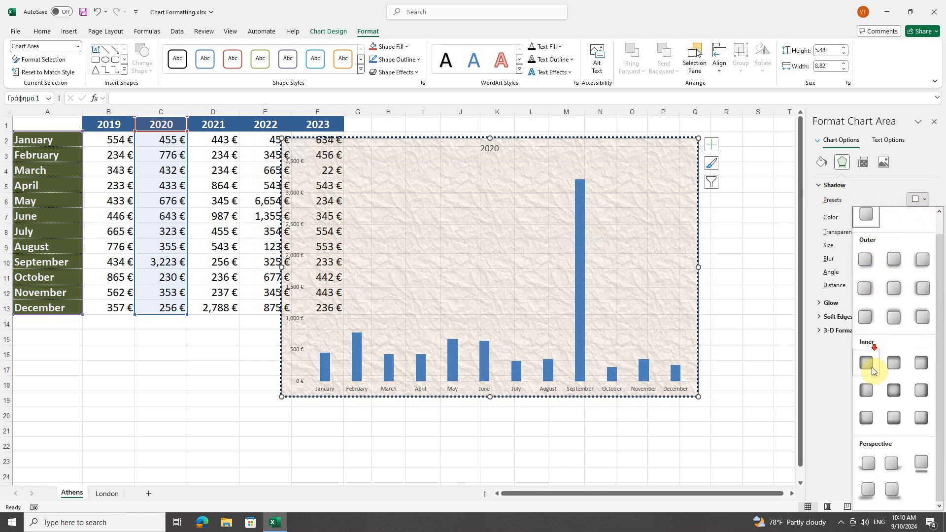
click(892, 490)
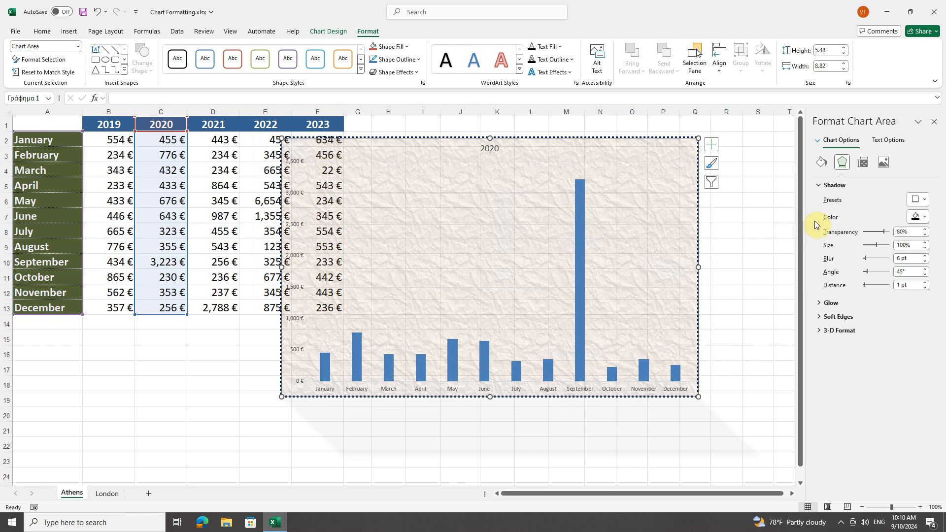
Step: Apply the orange 8 pt glow preset to the 2020 data series
click(75, 46)
click(42, 127)
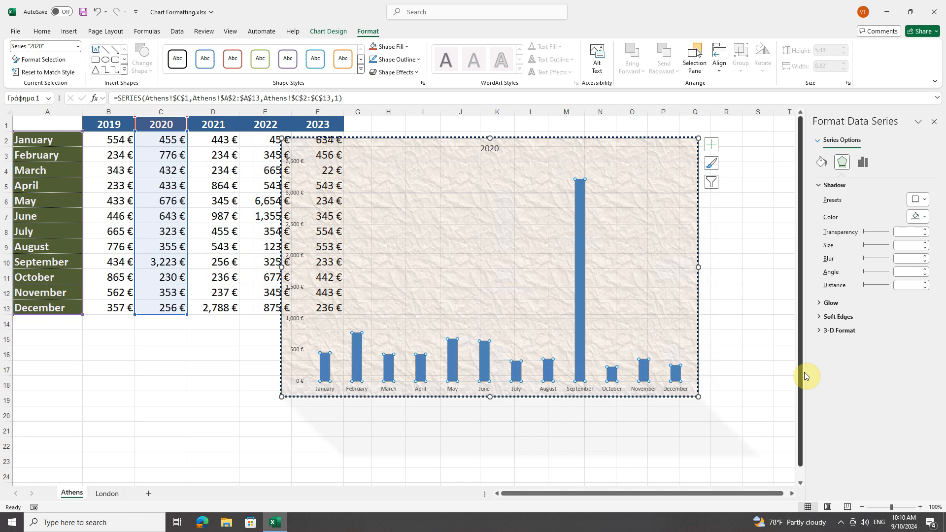
click(821, 185)
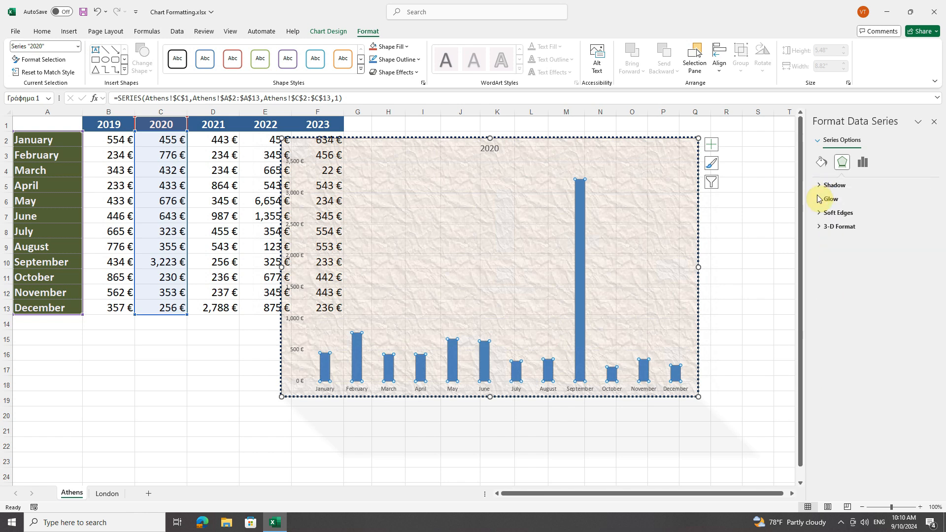
click(820, 201)
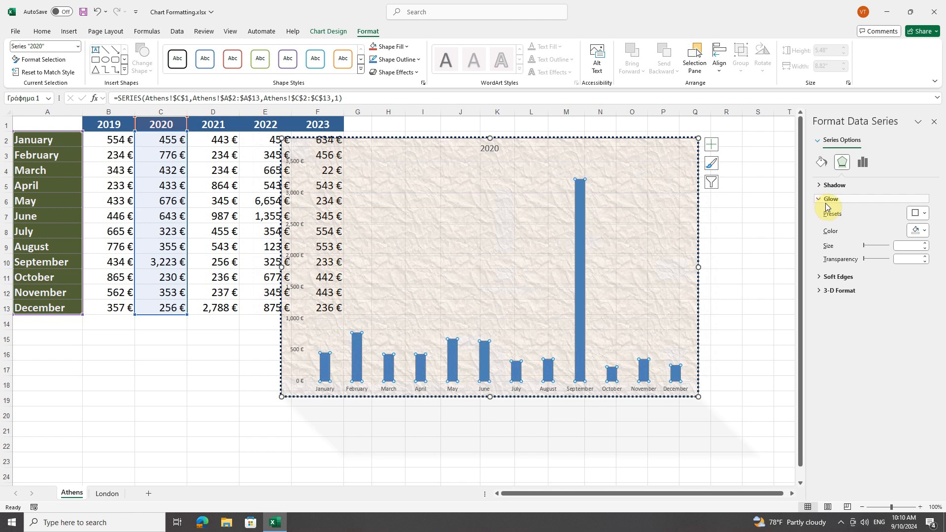
click(925, 215)
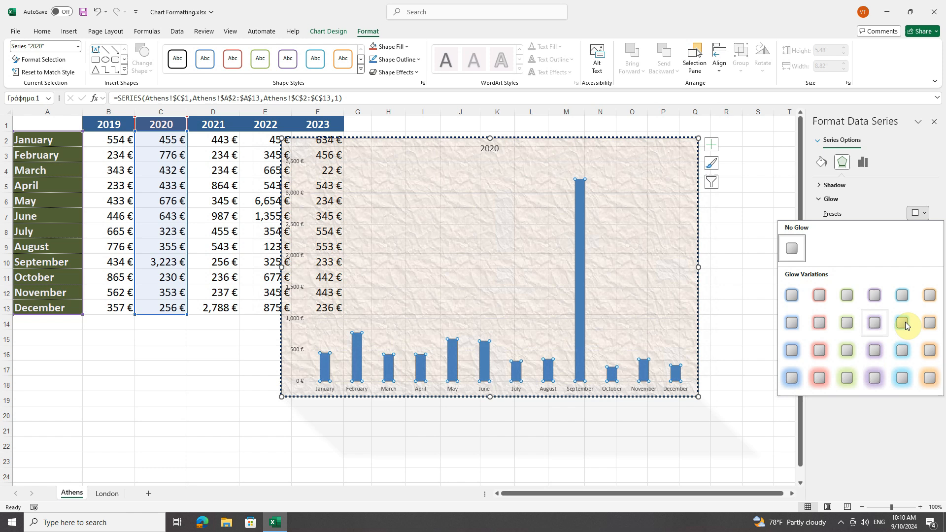
click(929, 323)
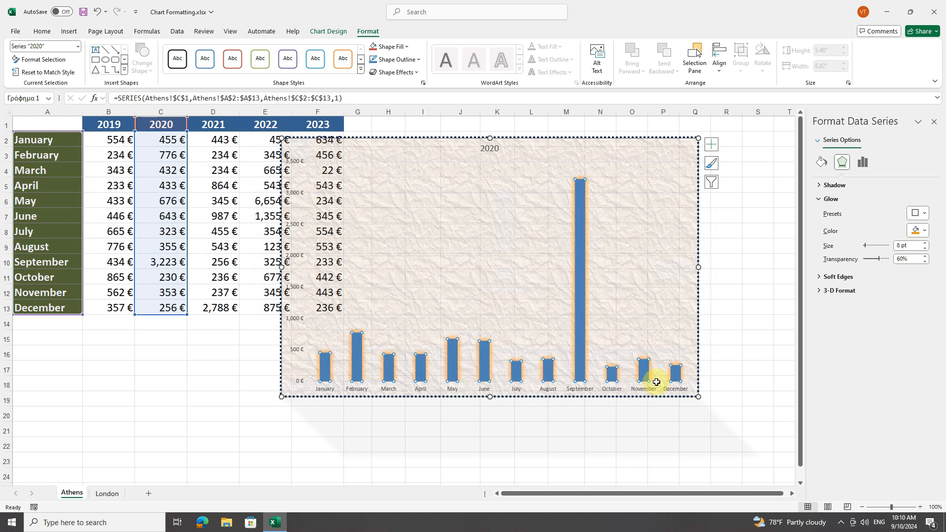
Step: Apply the 2.5 Point soft edges preset to the September column only, then deselect the chart
mouse_move(581, 344)
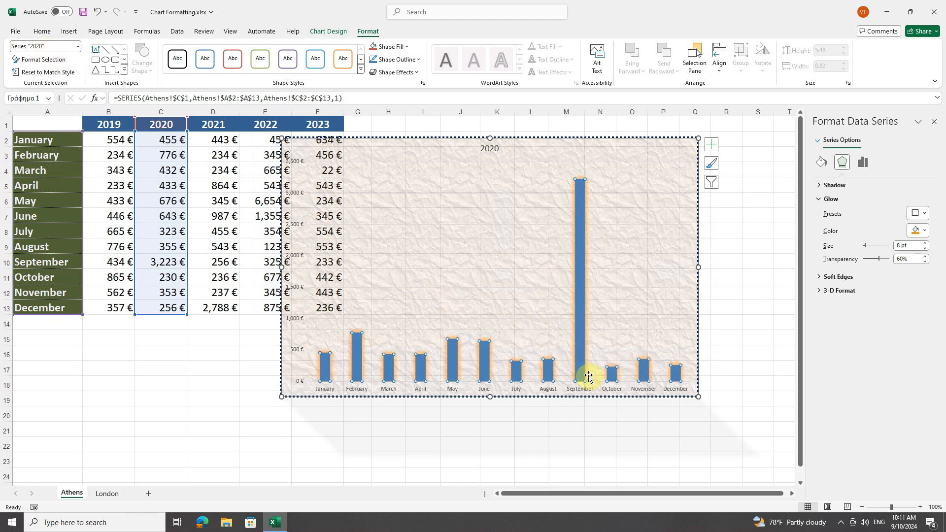
click(580, 245)
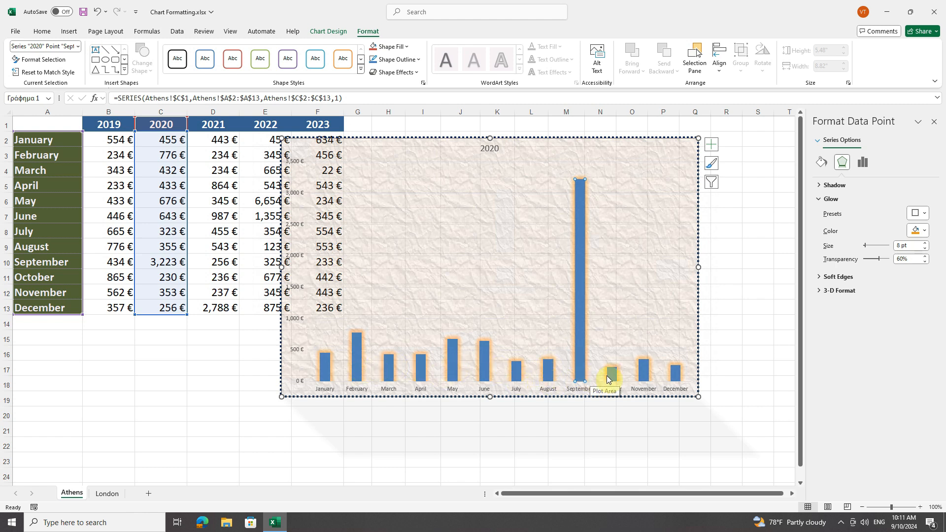
click(820, 199)
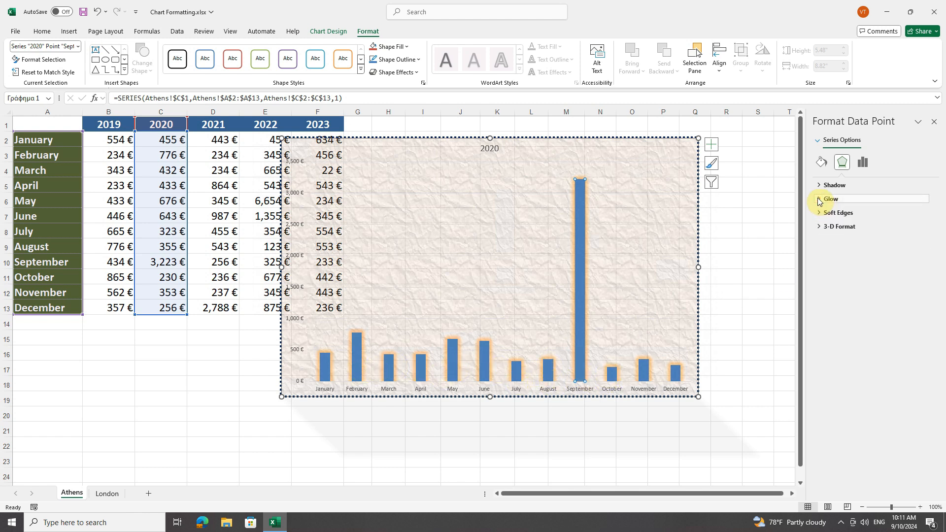
click(820, 214)
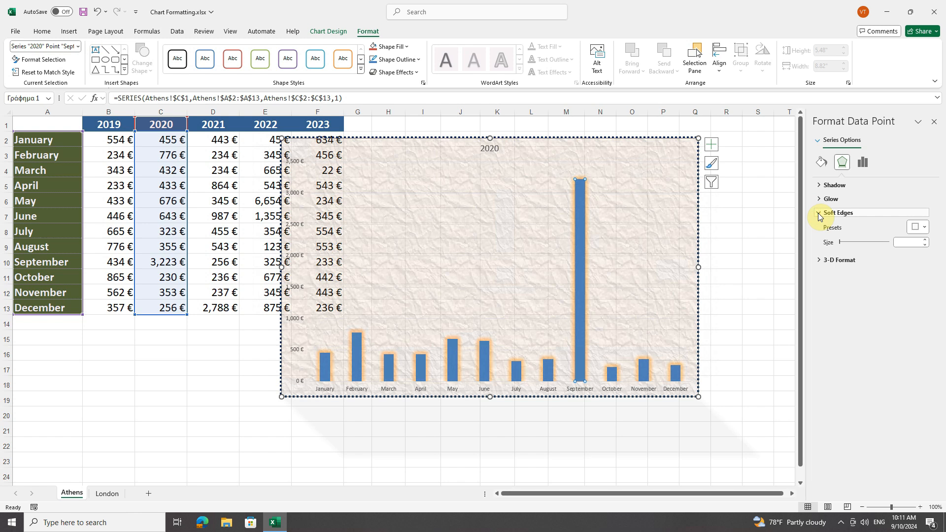
click(920, 228)
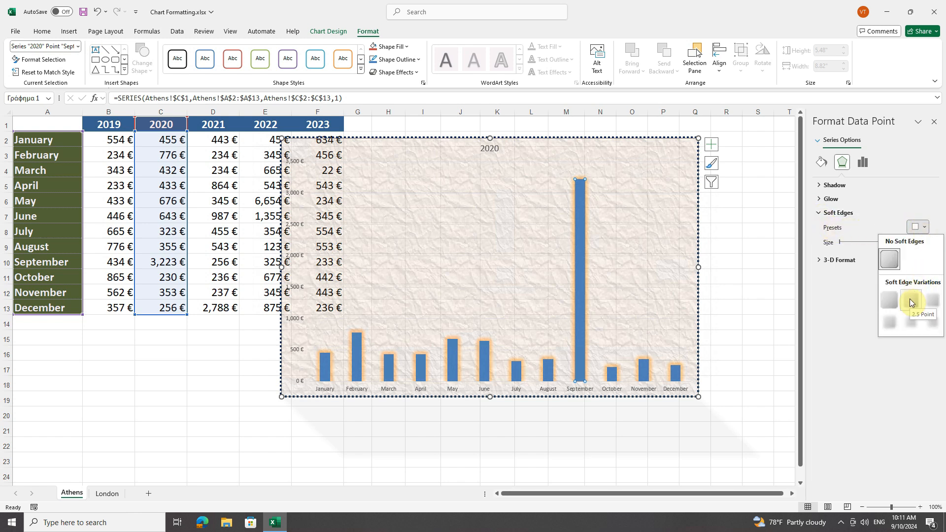
click(910, 300)
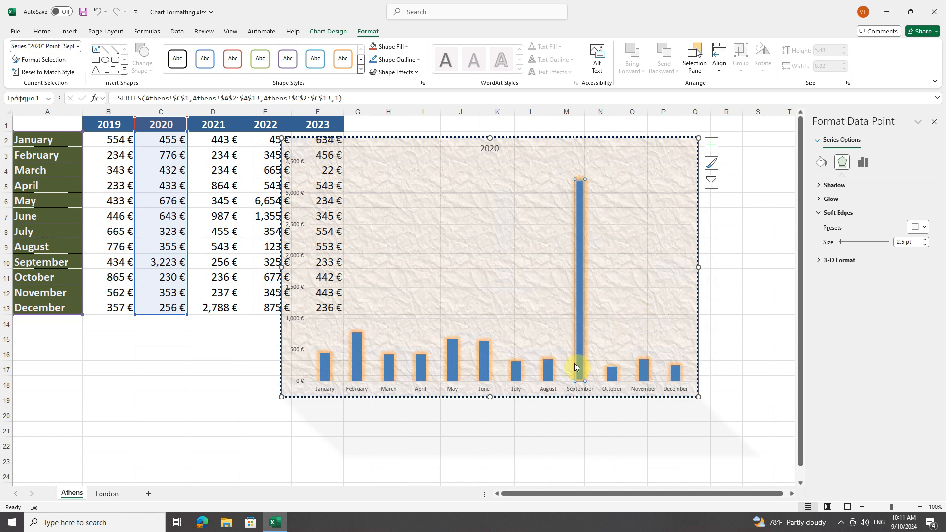
click(222, 353)
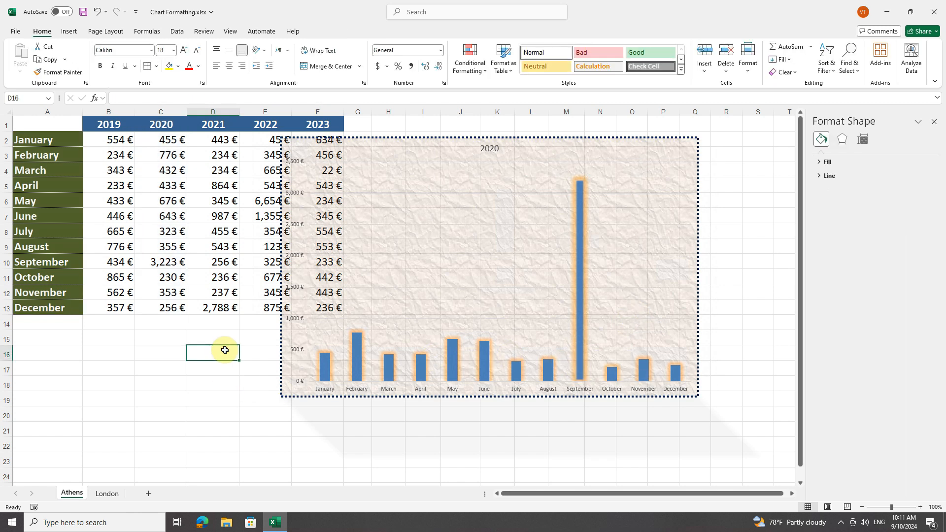
Step: Apply the red 8 pt glow preset to the February column only
click(357, 359)
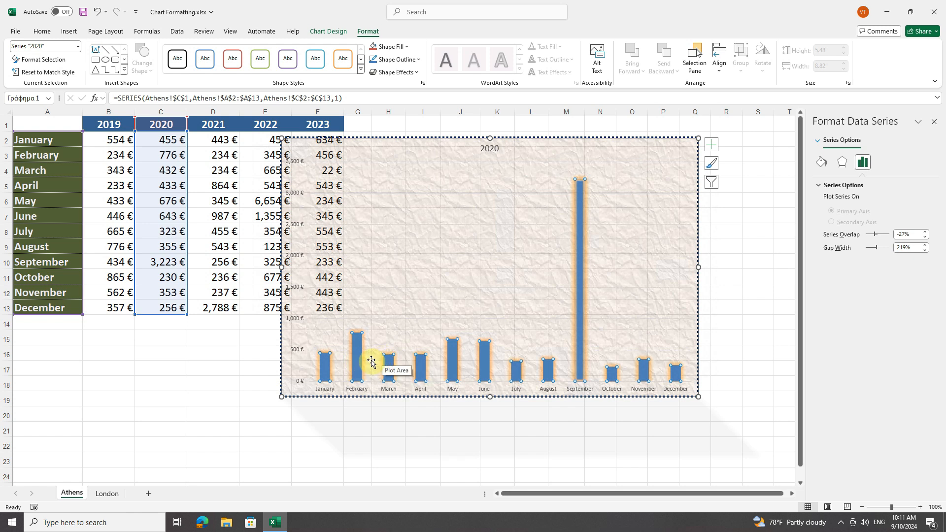
click(356, 355)
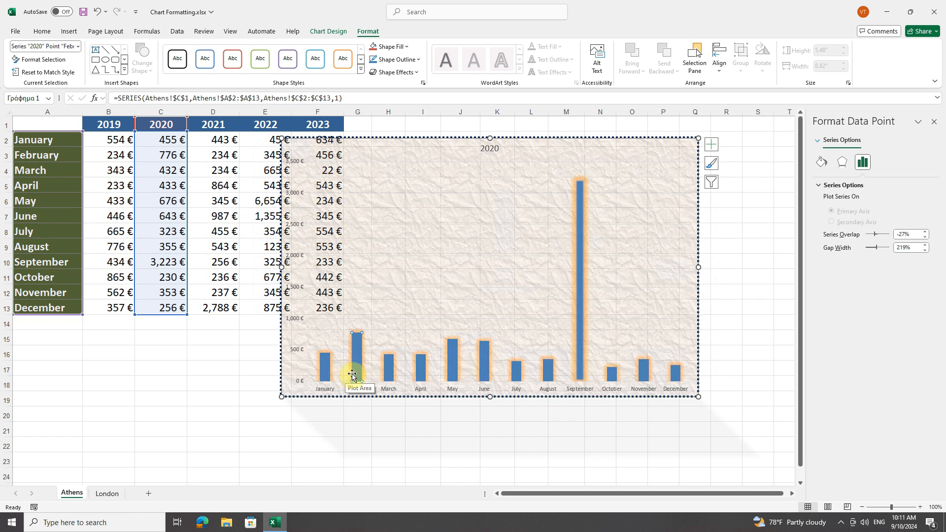
click(843, 165)
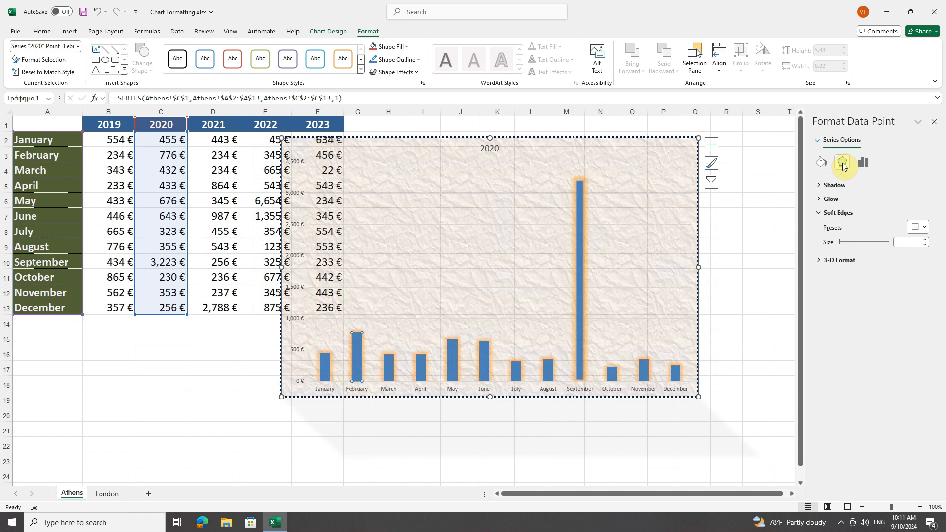
click(819, 213)
click(819, 199)
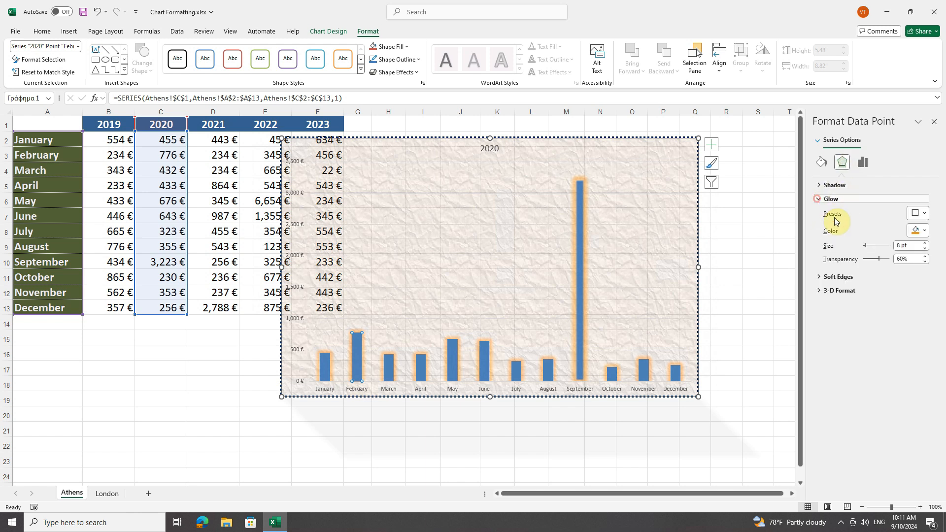
click(917, 213)
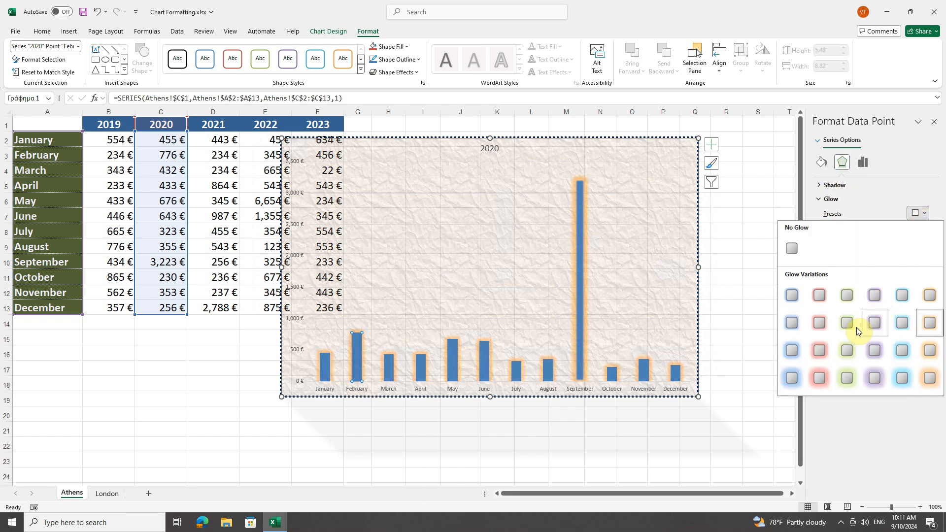
click(819, 323)
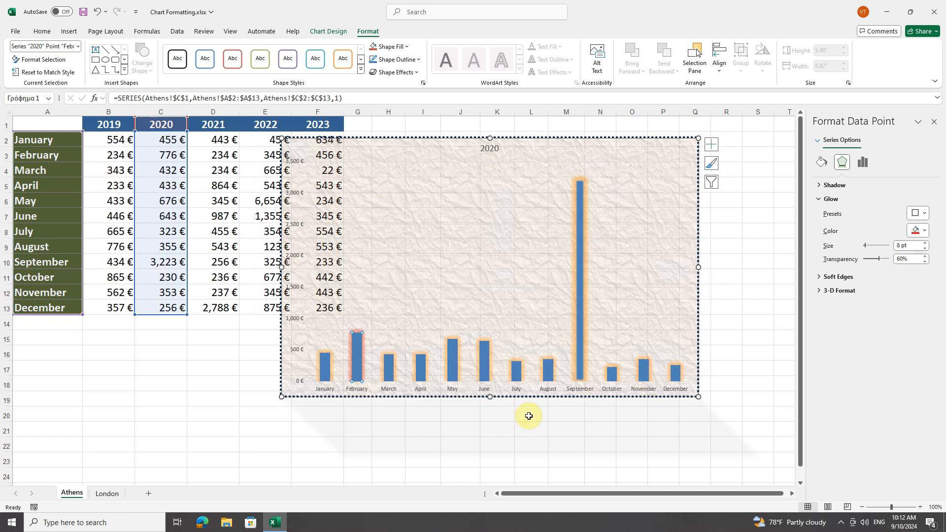
Step: Move the chart to the right so that it no longer covers the 2022 values
mouse_move(355, 379)
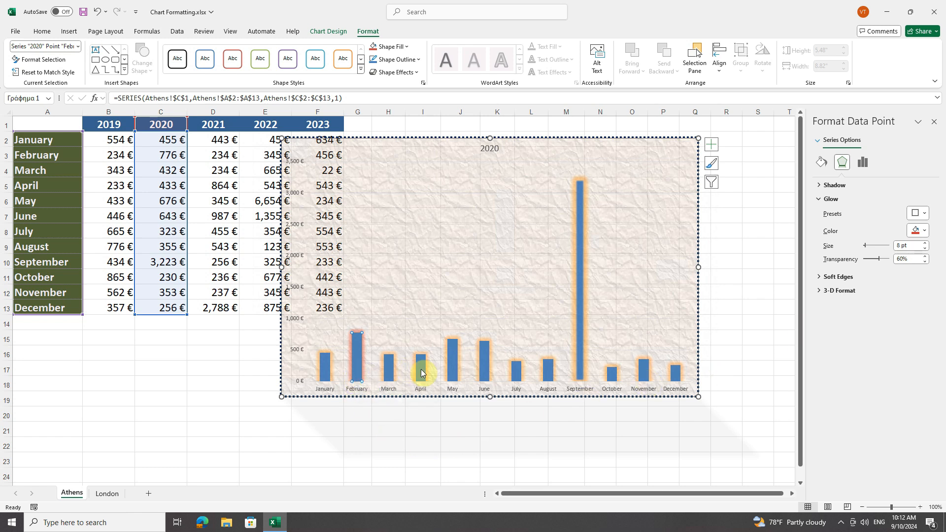
mouse_move(420, 373)
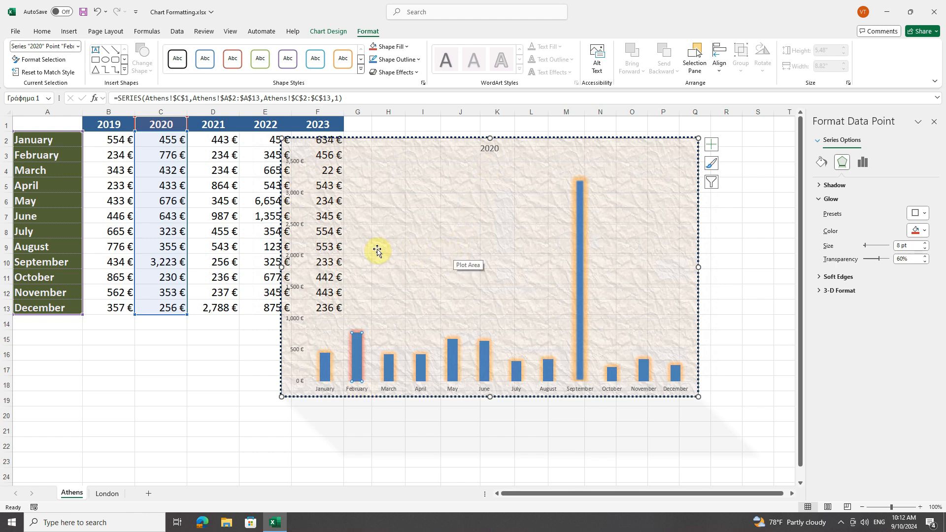
drag(430, 141, 488, 144)
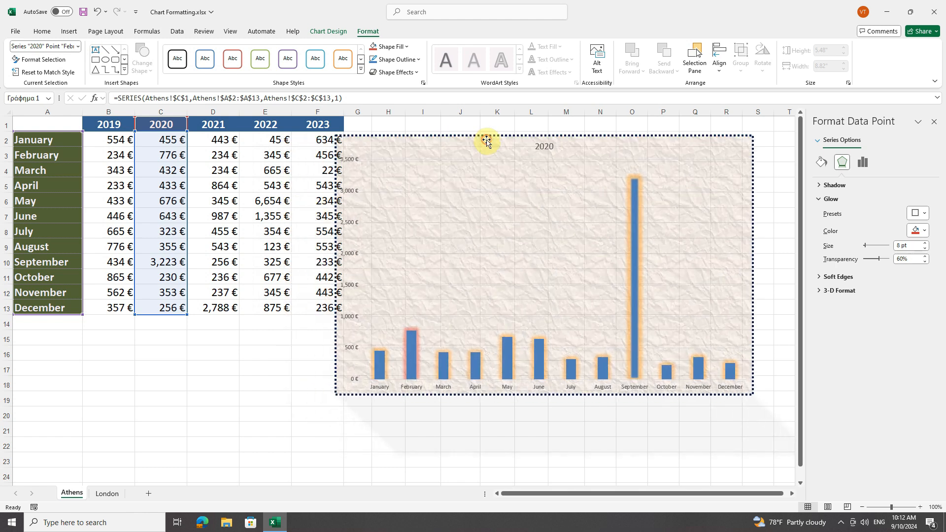
Step: Format the horizontal axis labels with font size 14, the standard blue colour and bold
click(414, 390)
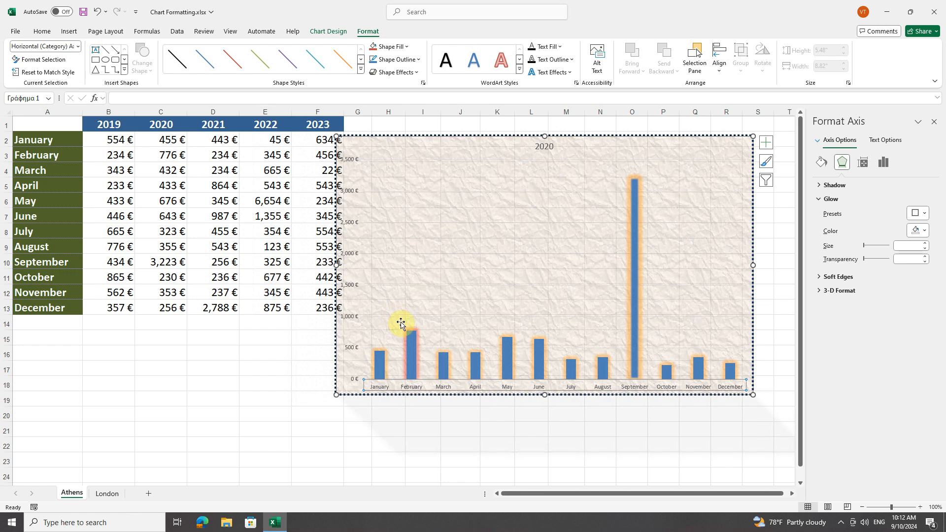
click(42, 31)
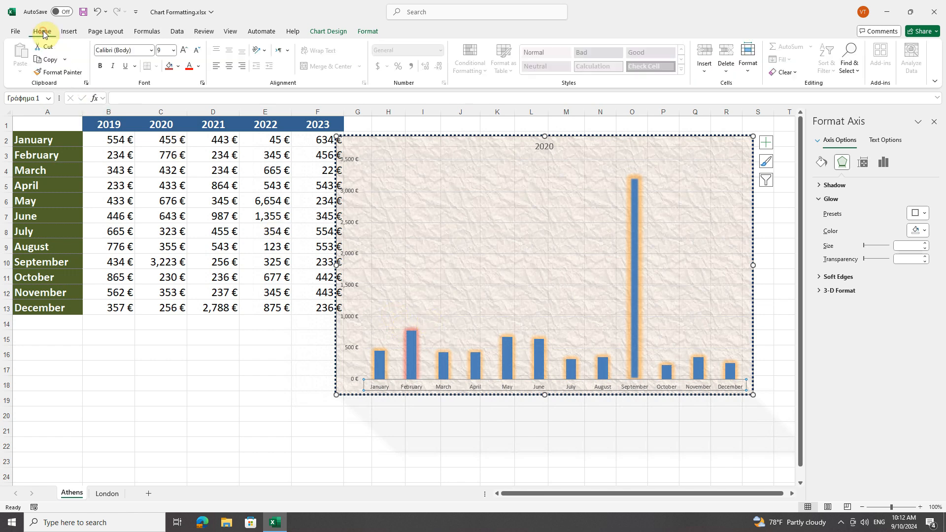
click(173, 50)
click(168, 131)
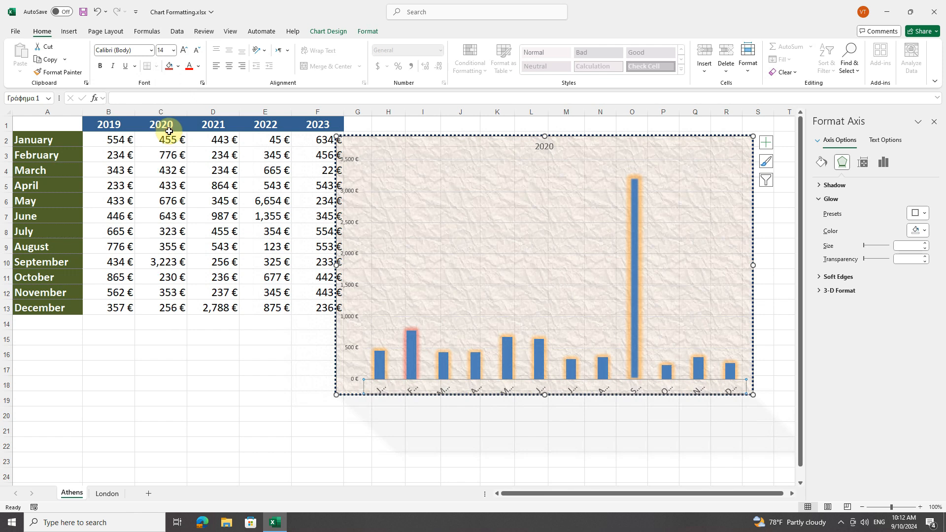
click(198, 66)
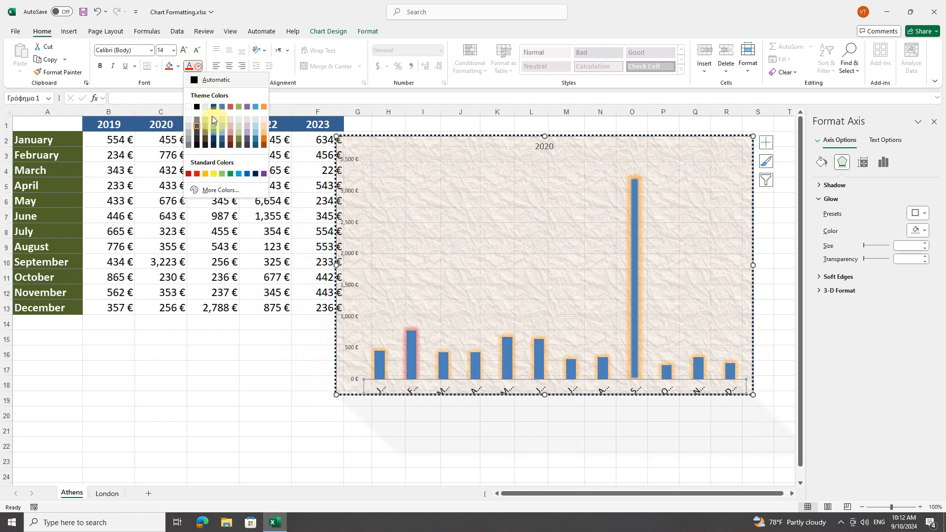
click(247, 173)
click(100, 66)
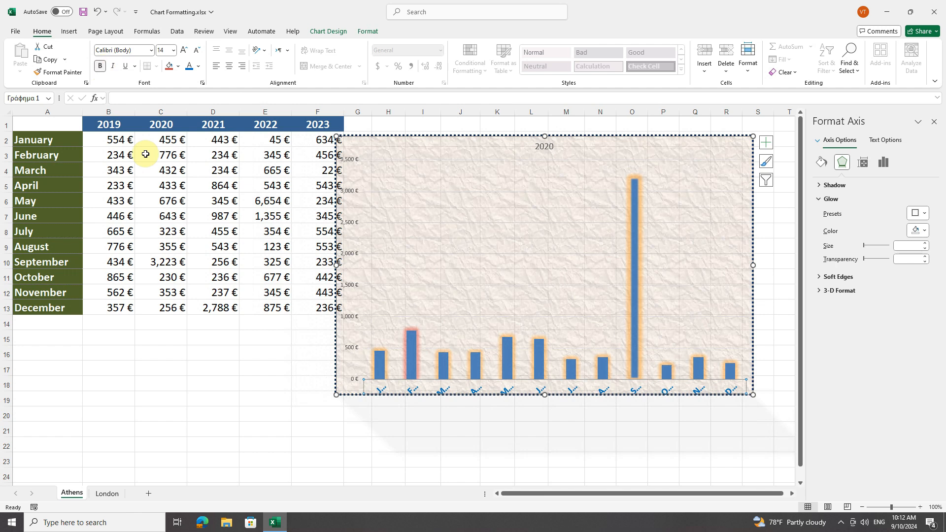
Step: Enlarge the chart by extending its left edge to column F and its bottom edge to about row 22
drag(542, 394, 542, 418)
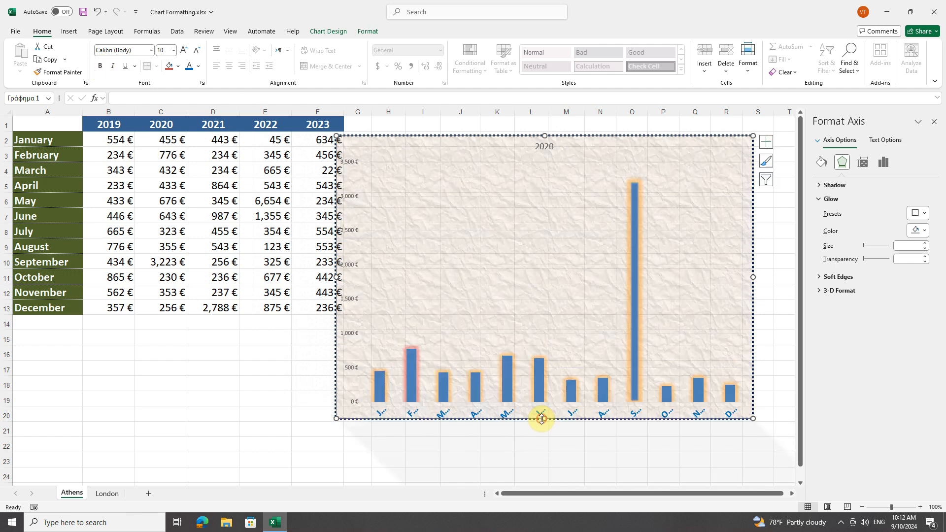
drag(336, 277, 297, 278)
drag(524, 419, 525, 444)
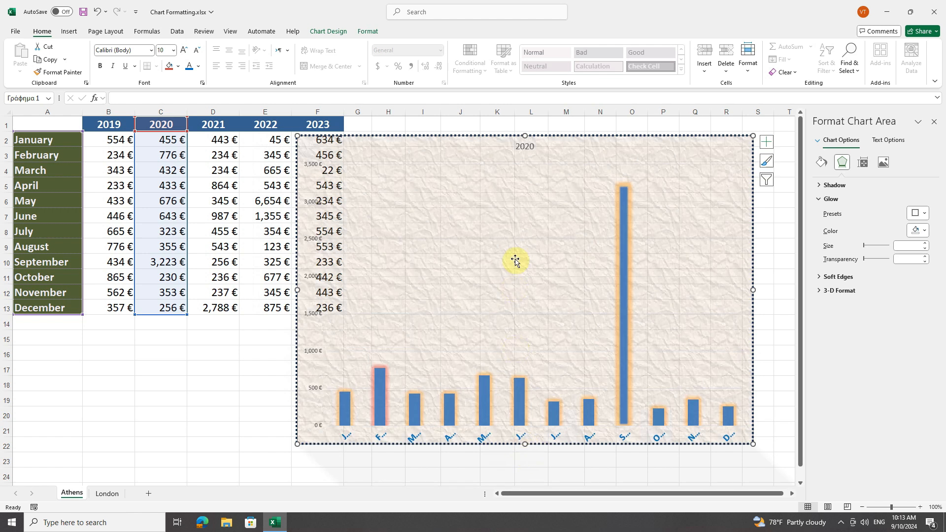